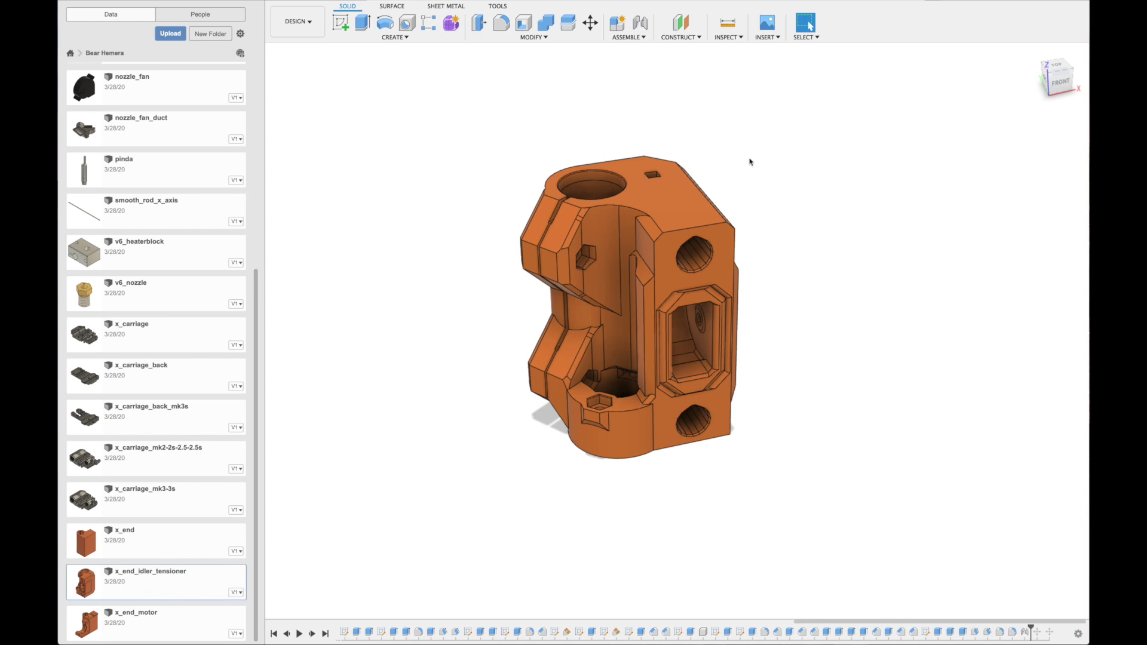
# Sketch a 16 mm diameter circle on the part's top face, over the smaller opening in front of the bearing bore.
pyautogui.keyDown('shift'); pyautogui.moveTo(750, 161); pyautogui.dragTo(741, 210, button='middle'); pyautogui.keyUp('shift')
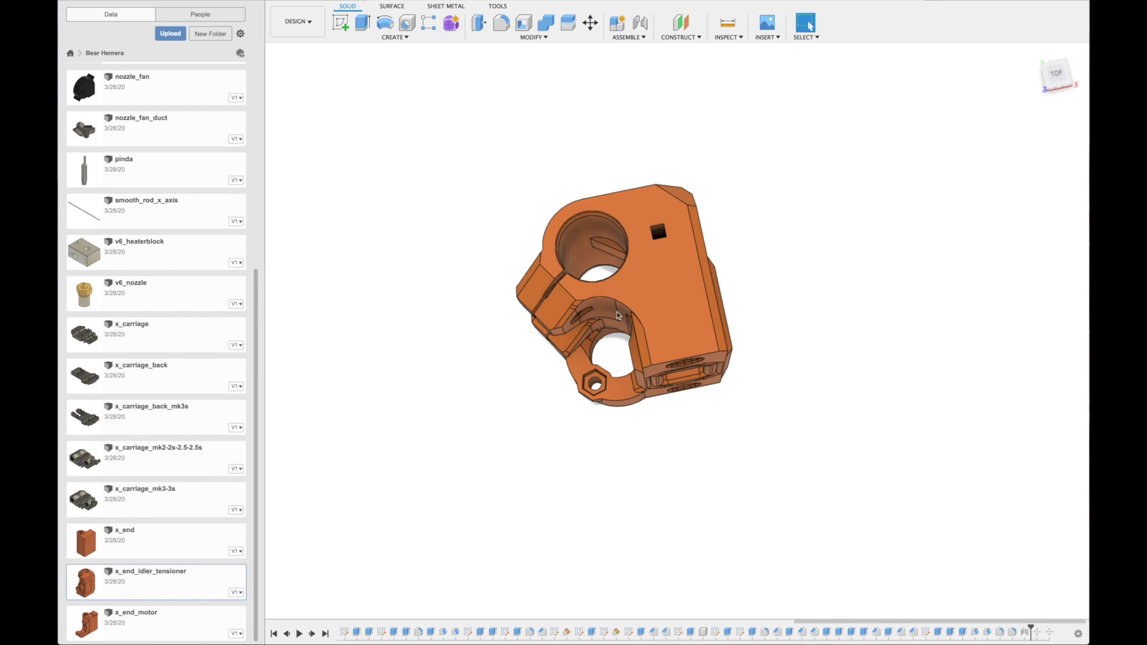
pyautogui.click(404, 38)
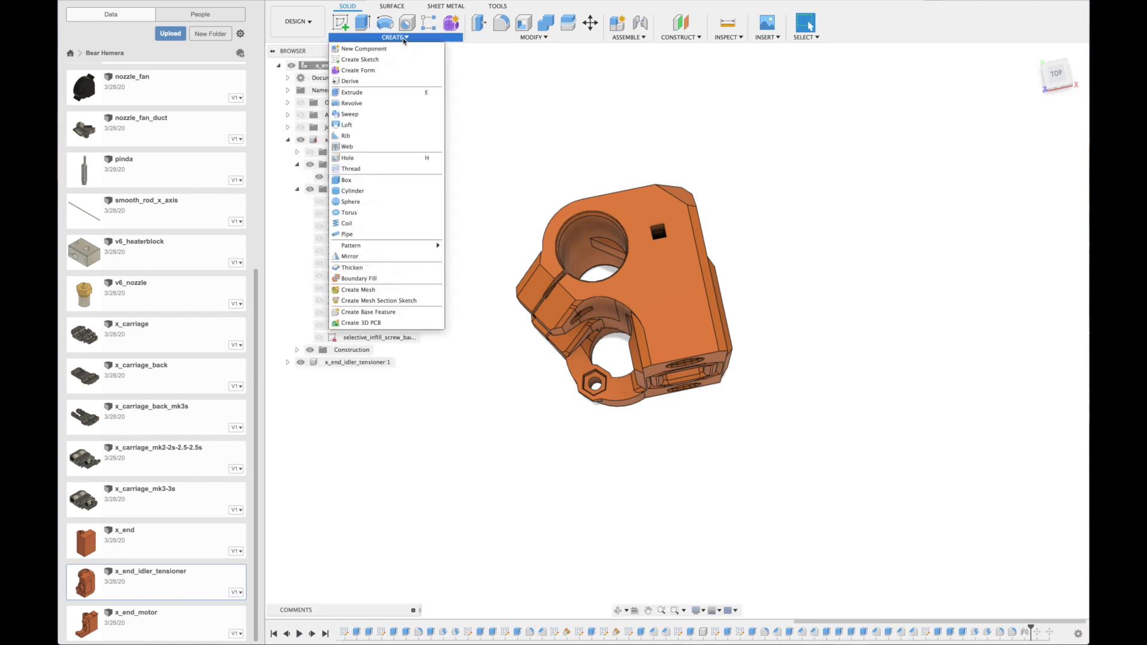
pyautogui.click(366, 58)
pyautogui.click(679, 306)
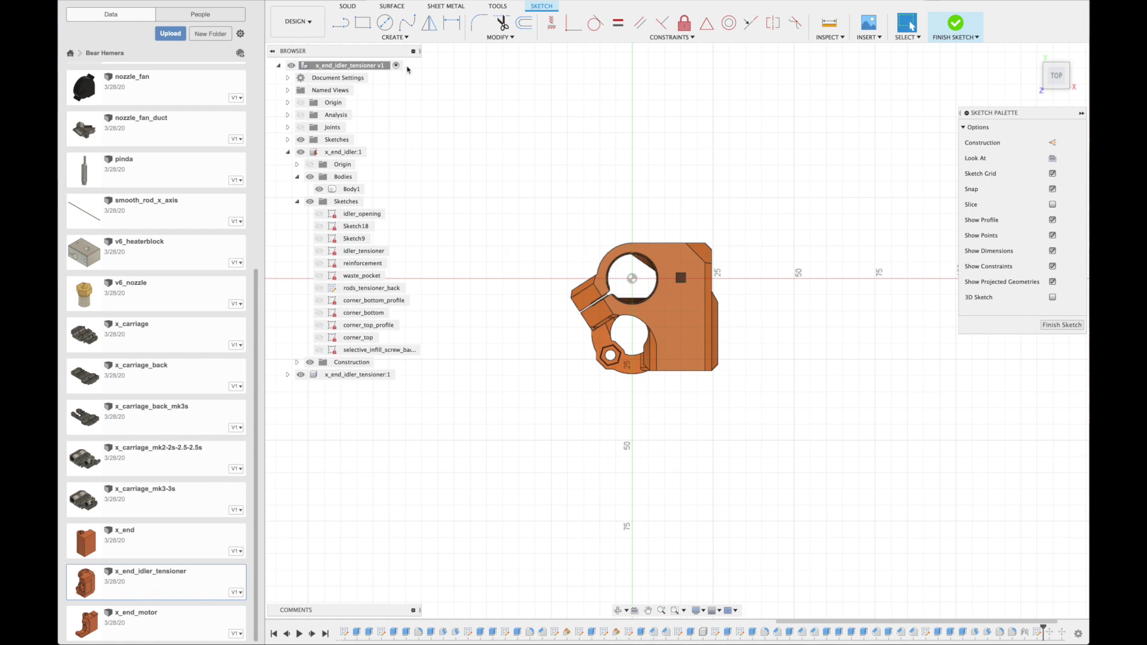
pyautogui.click(385, 22)
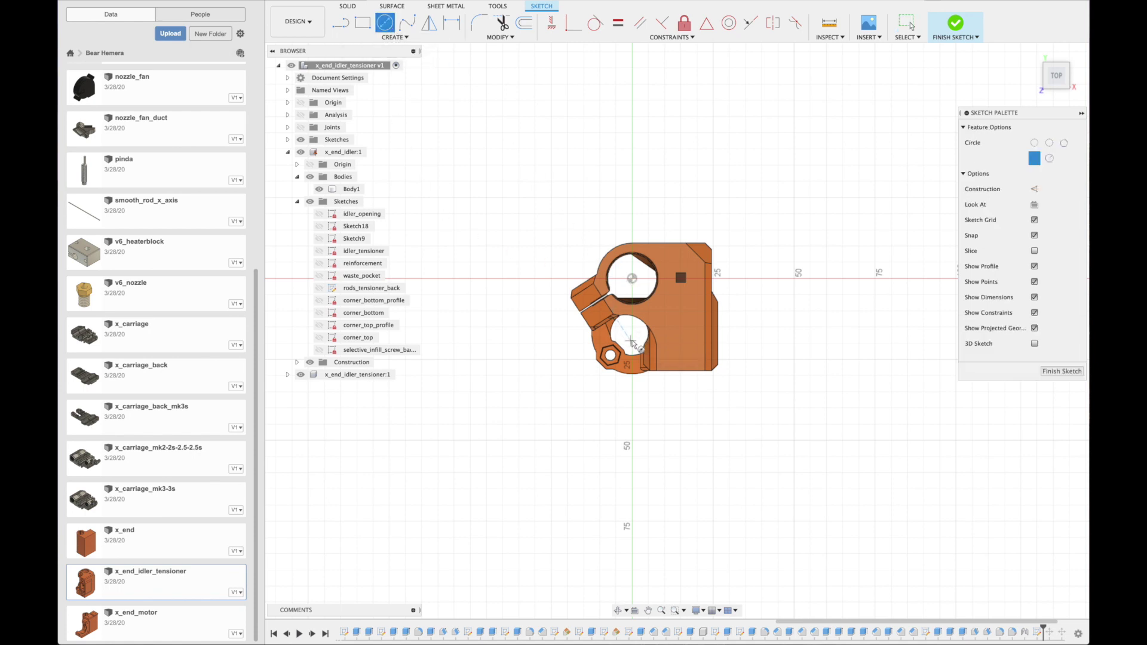
pyautogui.click(631, 340)
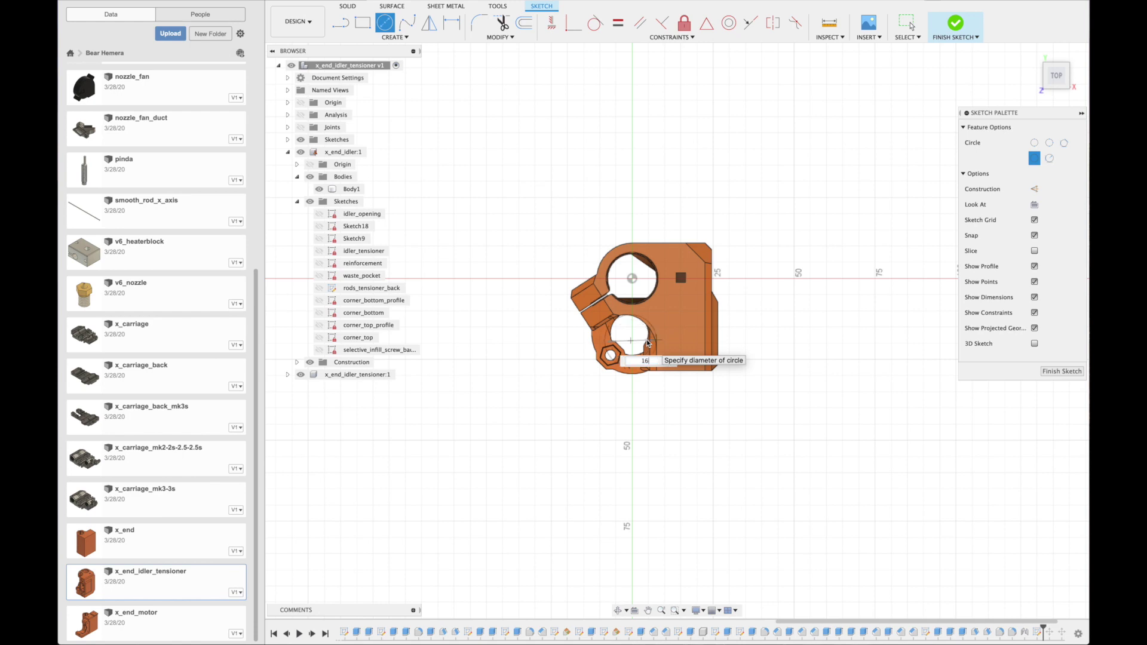
pyautogui.press('Return')
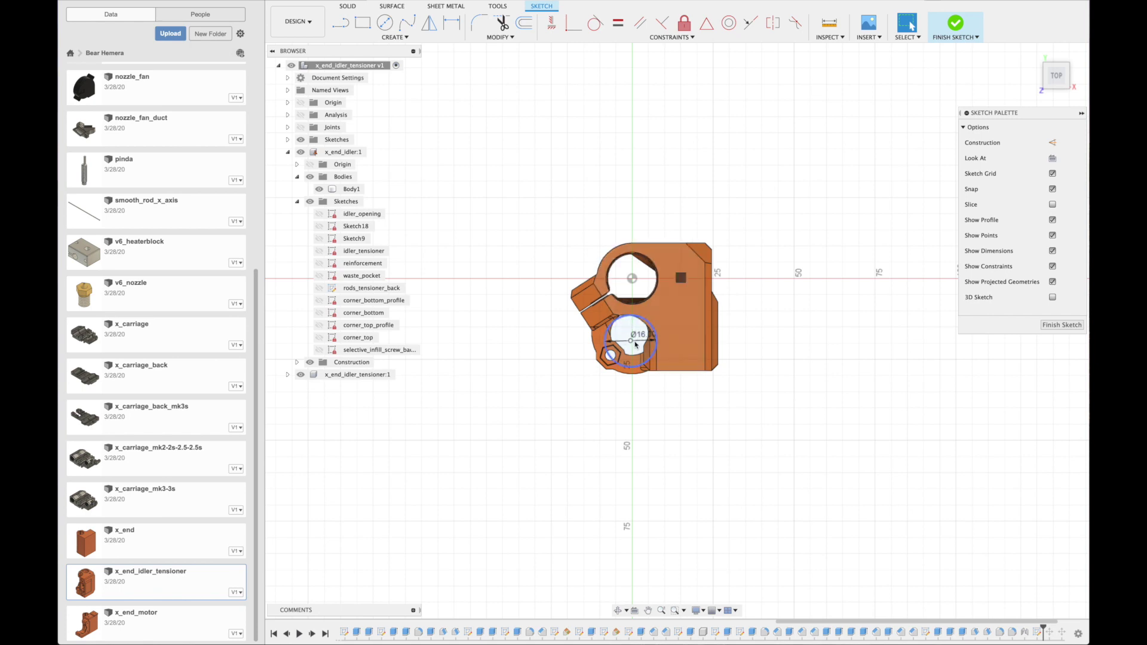
# Dimension the circle's centre 17 mm vertically from the sketch origin at the bearing bore's centre.
pyautogui.scroll(3, 636, 345)
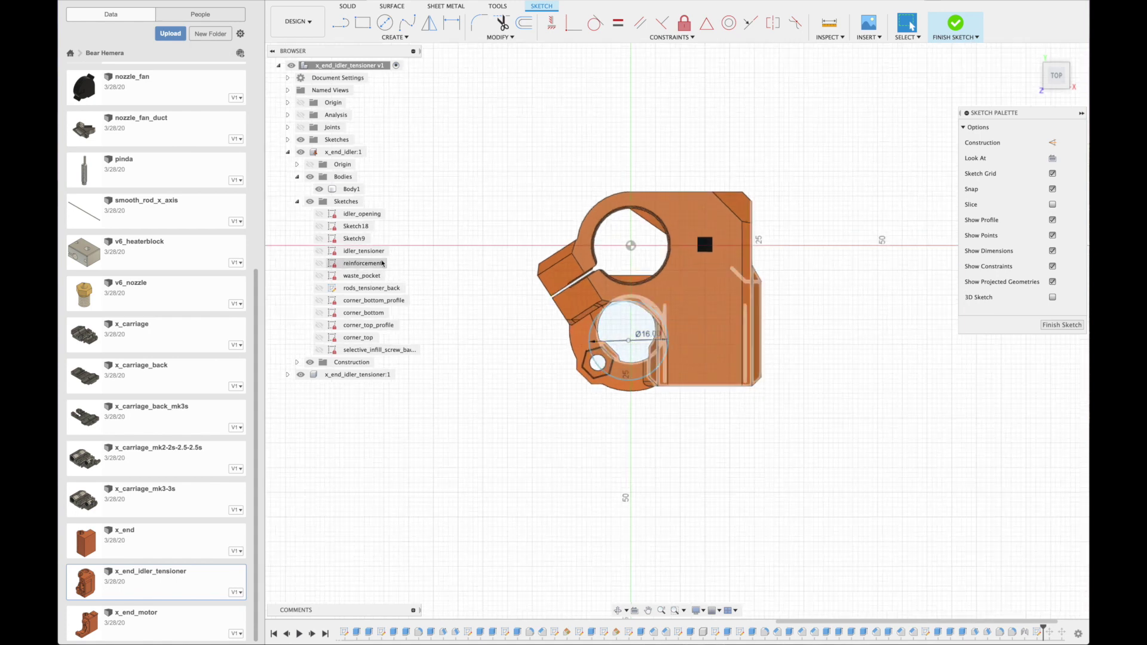
pyautogui.click(612, 373)
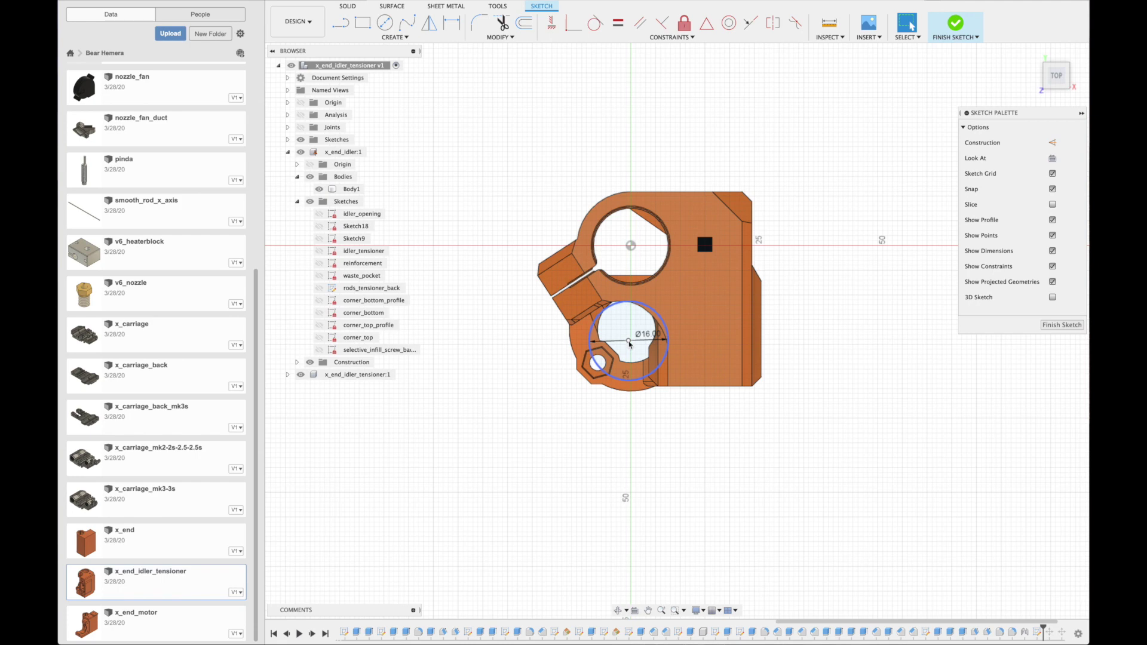
pyautogui.press('d')
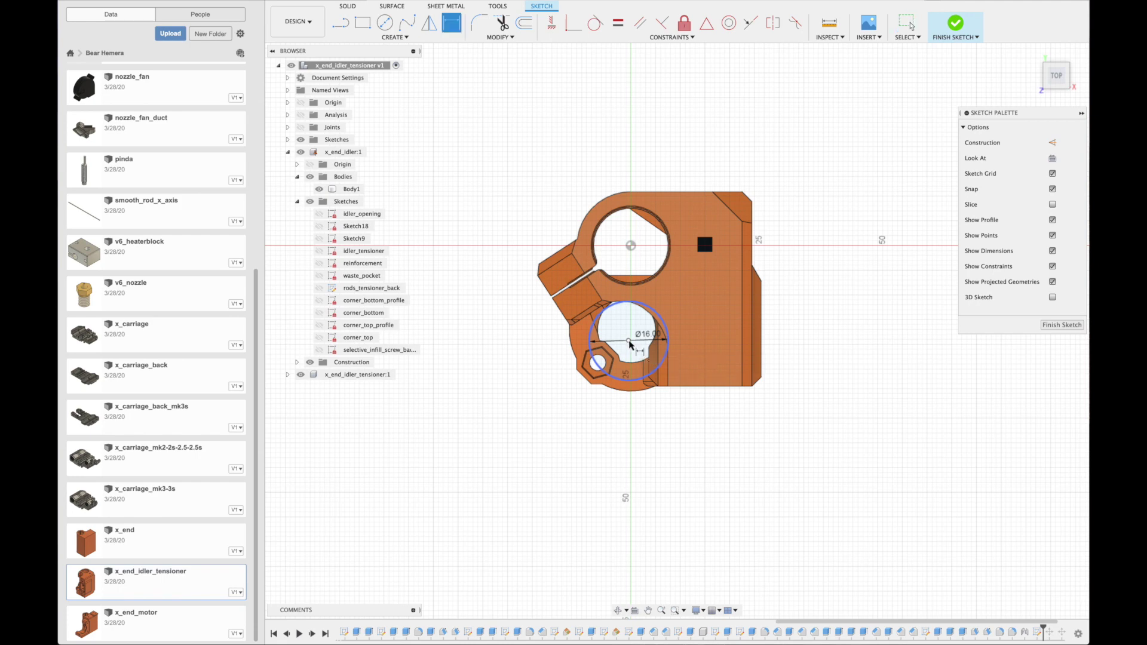
pyautogui.click(629, 341)
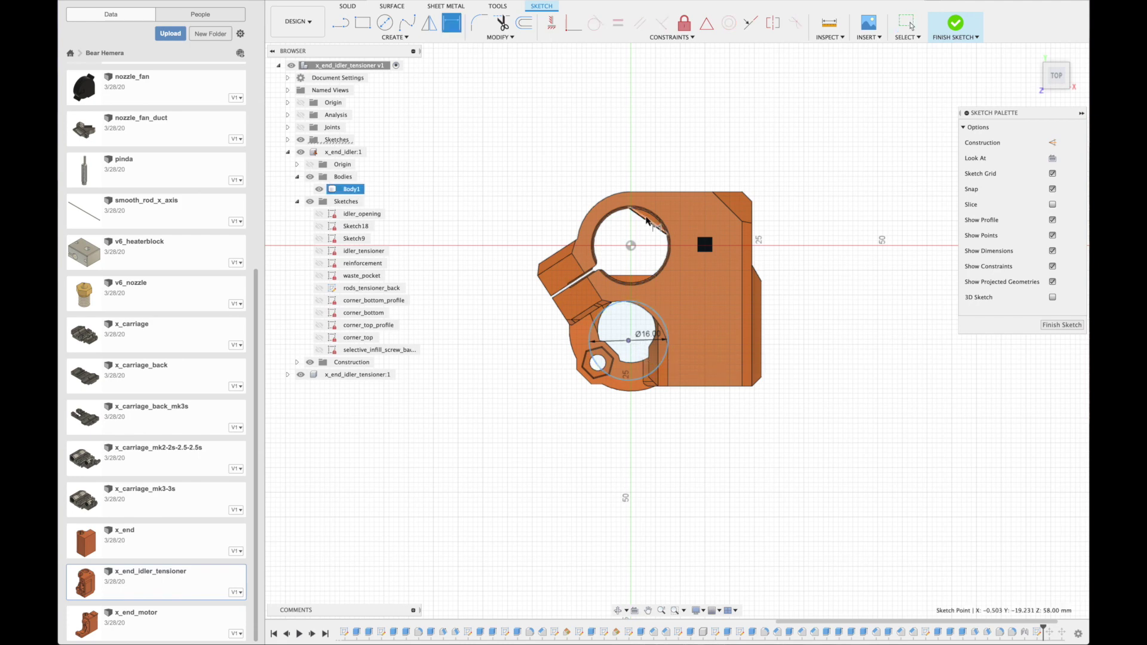
pyautogui.click(631, 246)
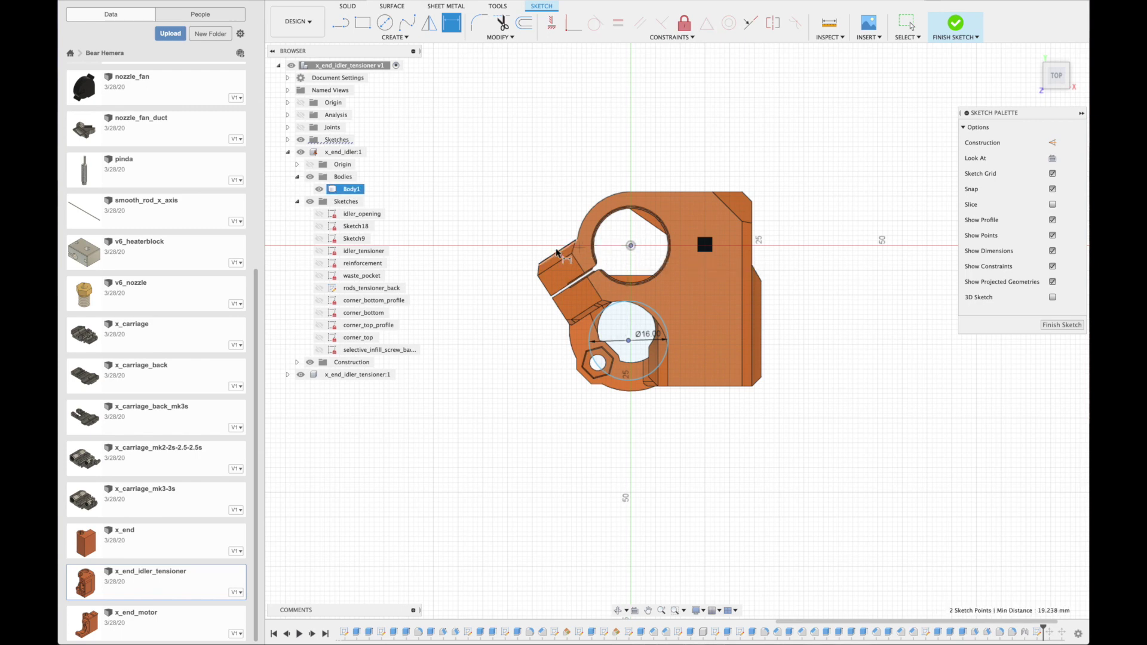
pyautogui.click(490, 255)
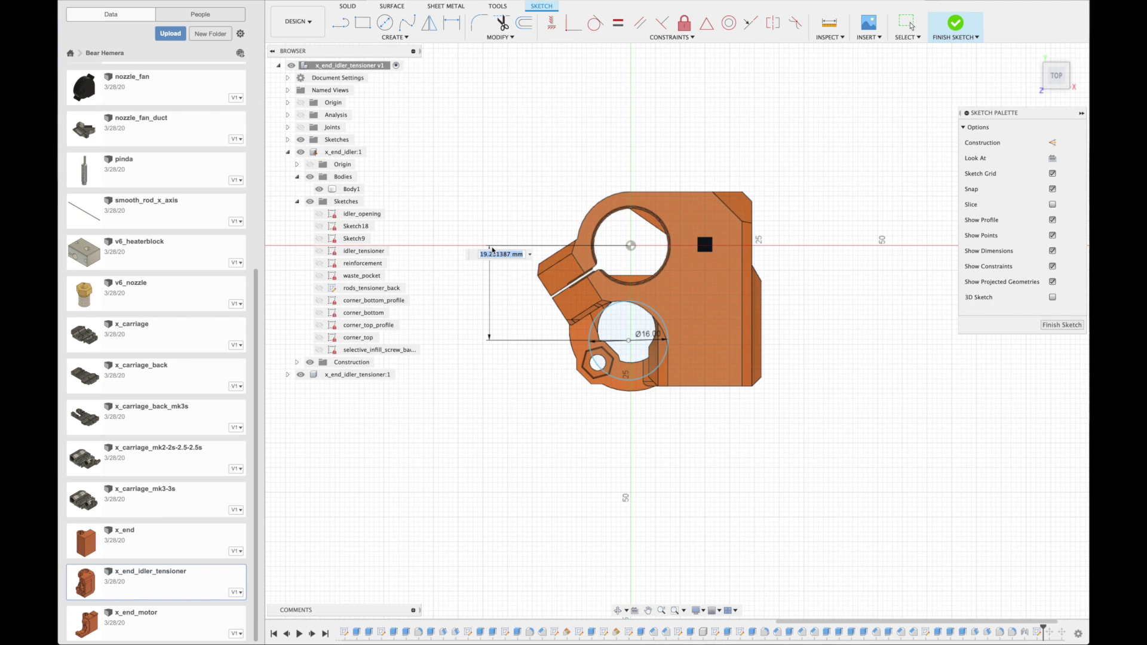
pyautogui.write('17')
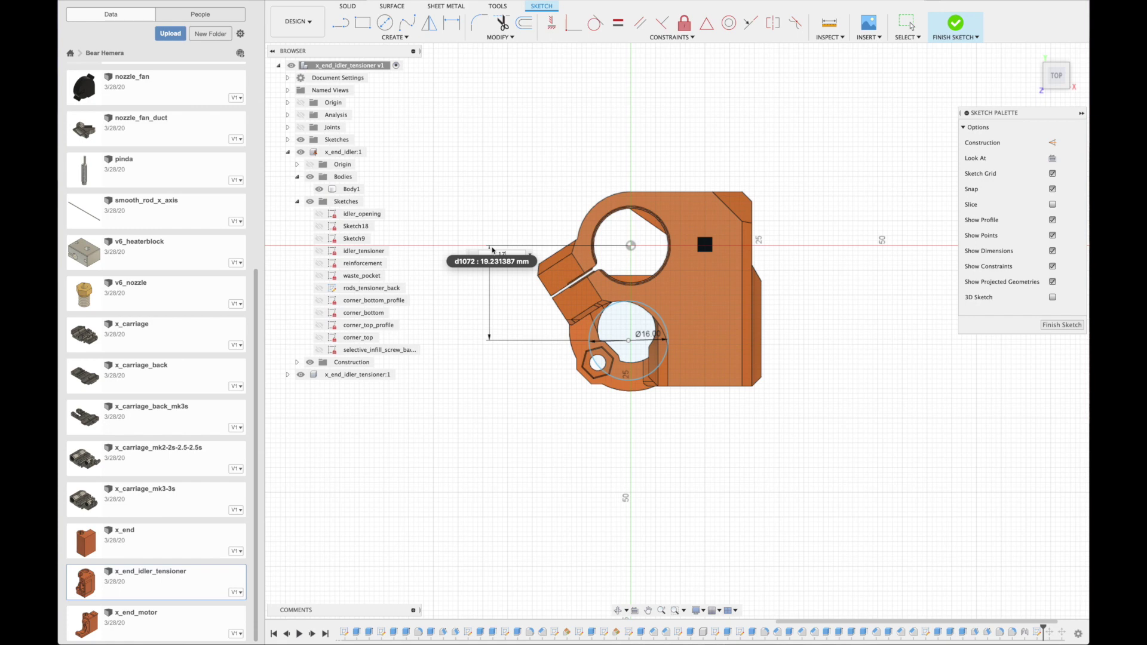
pyautogui.press('Return')
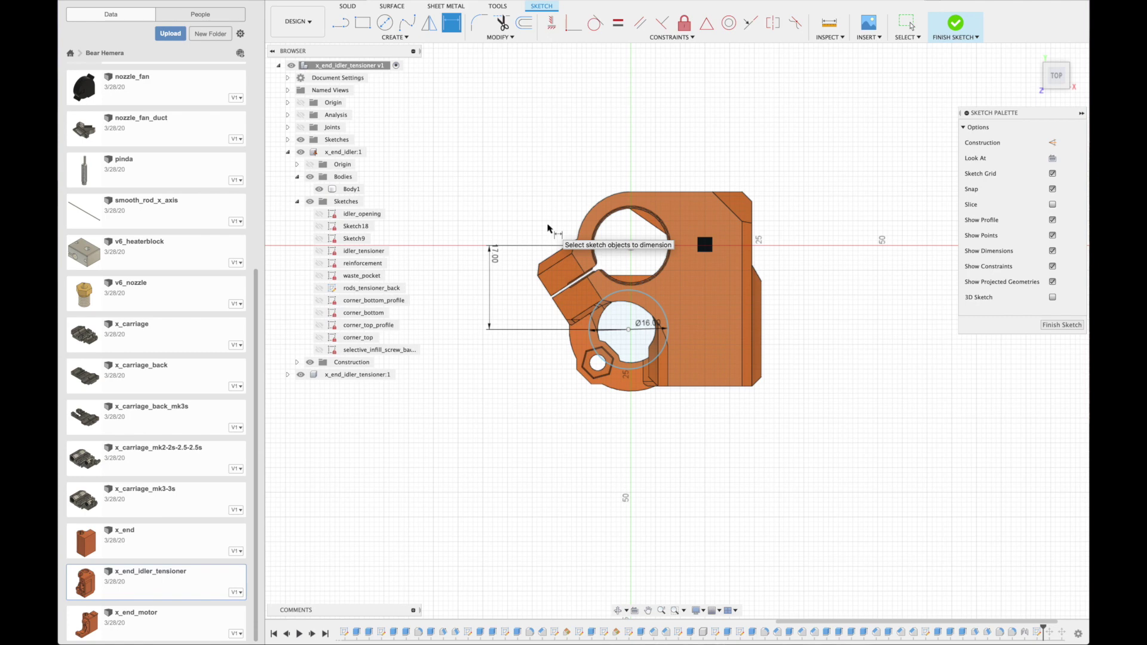
pyautogui.press('Escape')
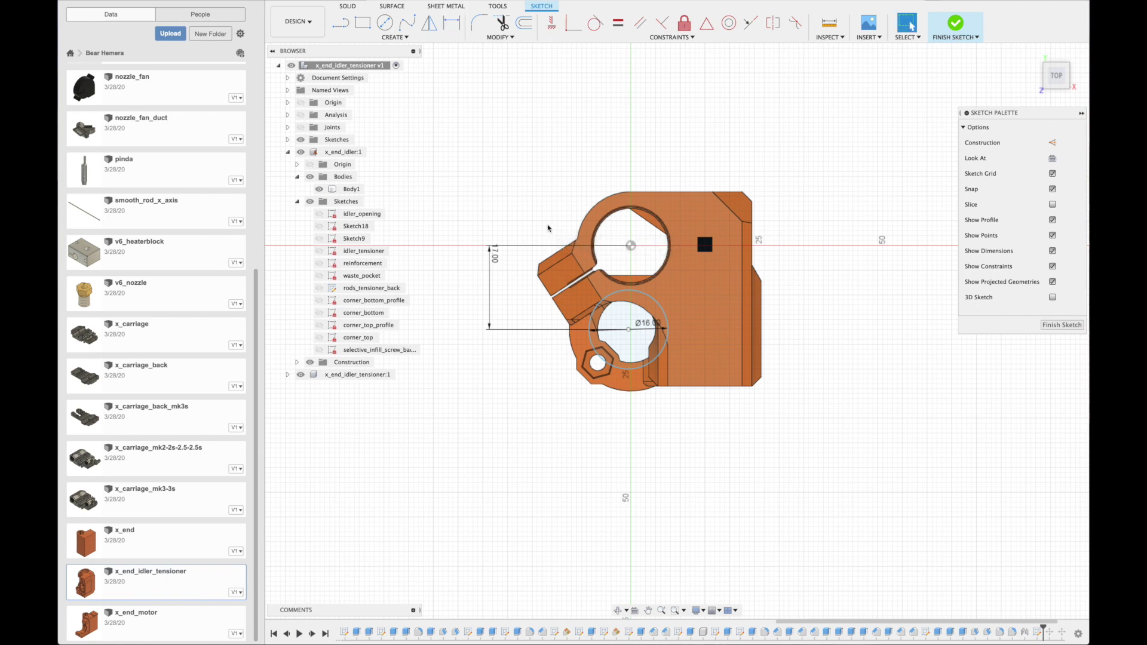
# Constrain the circle's centre to align vertically with the sketch origin, and finish the sketch.
pyautogui.click(629, 330)
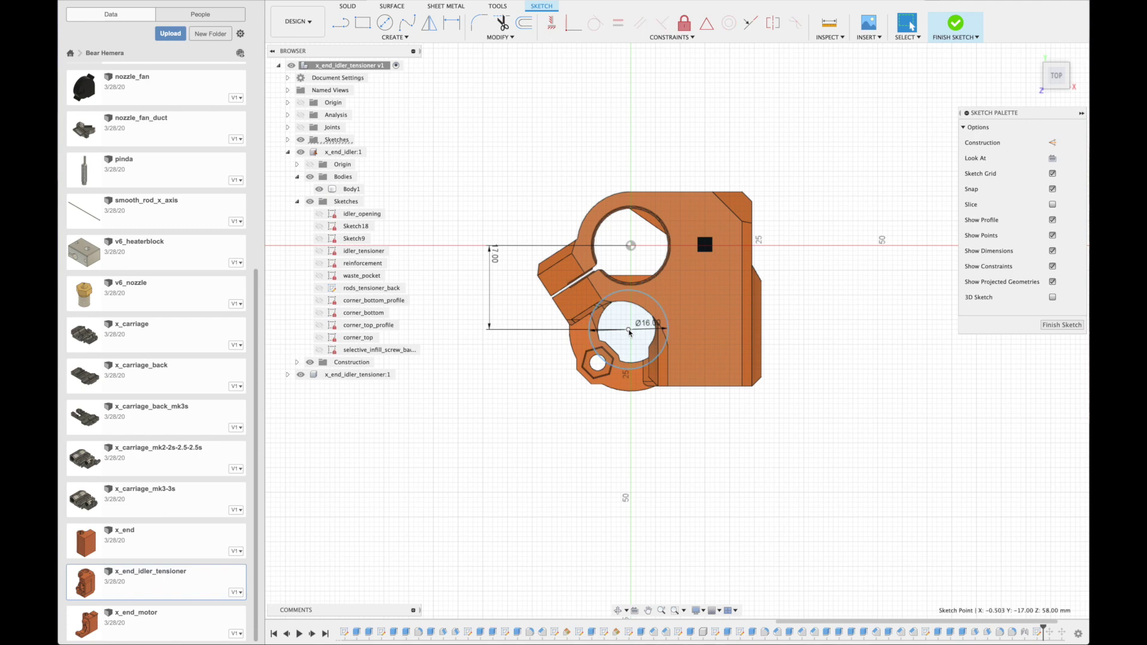
pyautogui.click(631, 246)
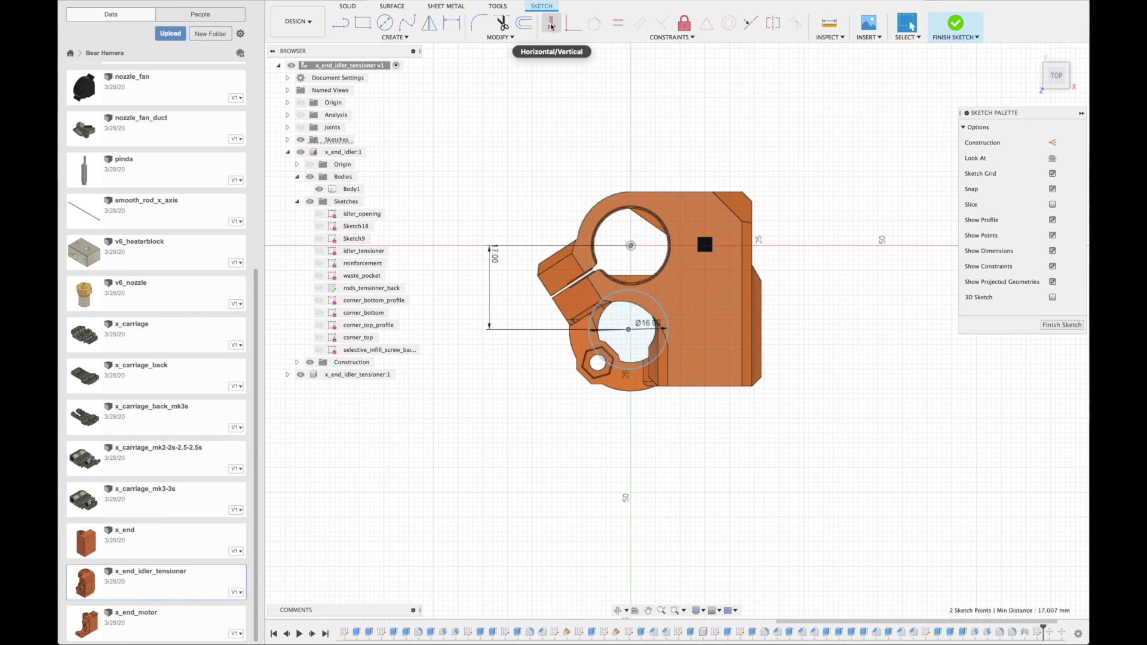
pyautogui.click(552, 25)
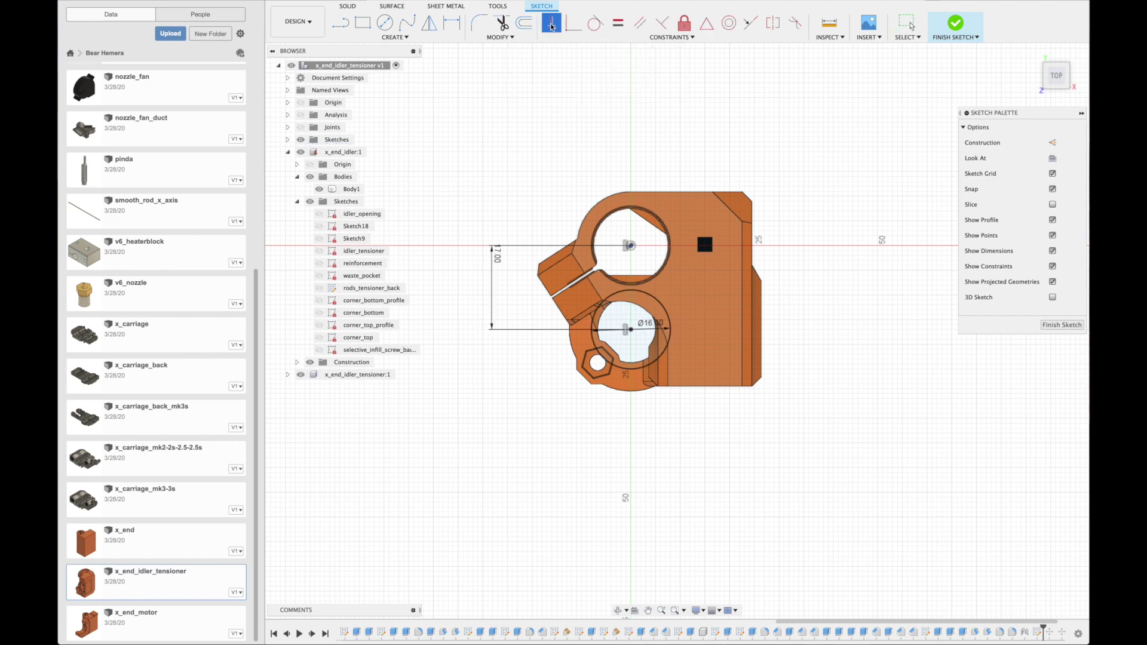
pyautogui.click(956, 25)
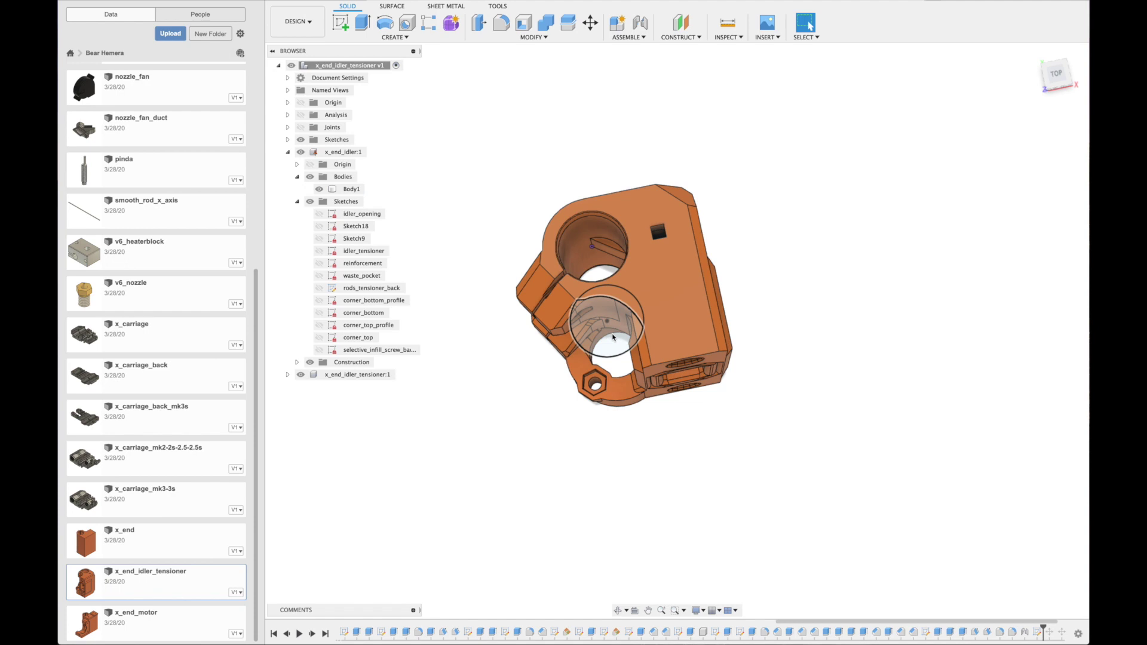
# Extrude both profiles of the 16 mm circle 18 mm down into the body as a cut.
pyautogui.press('e')
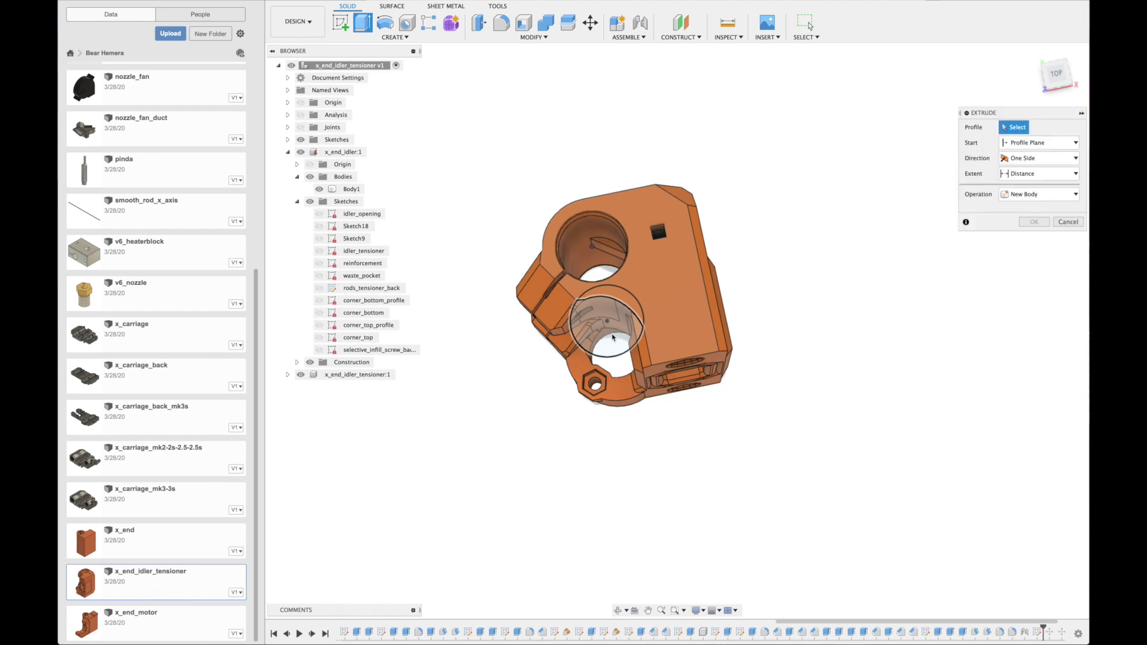
pyautogui.click(613, 335)
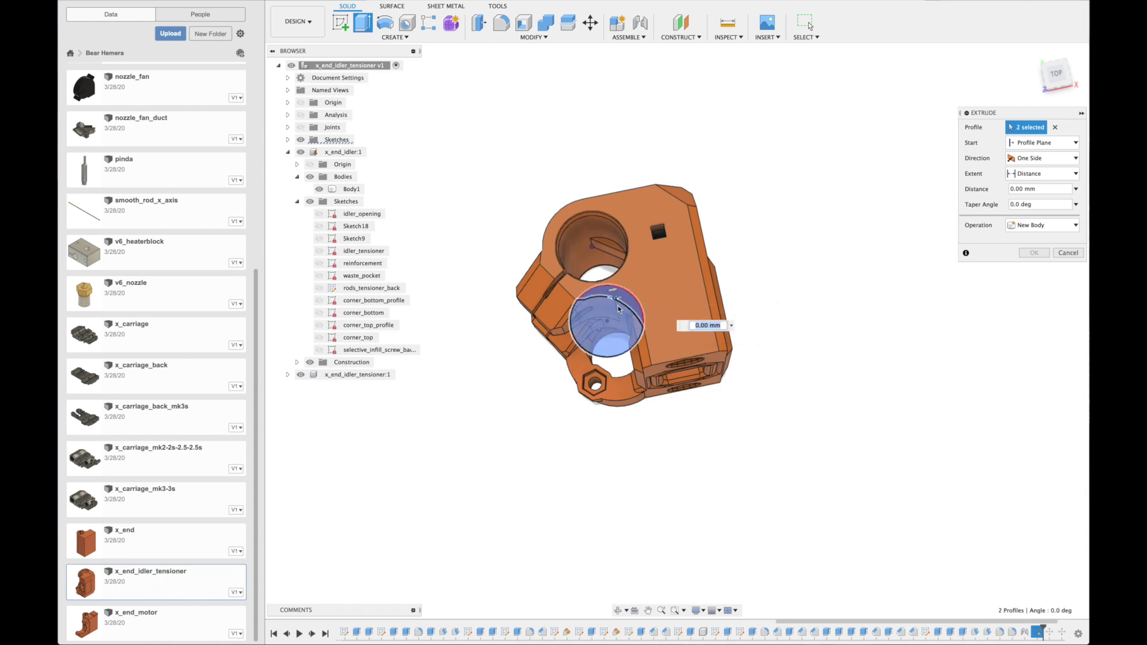
pyautogui.click(687, 318)
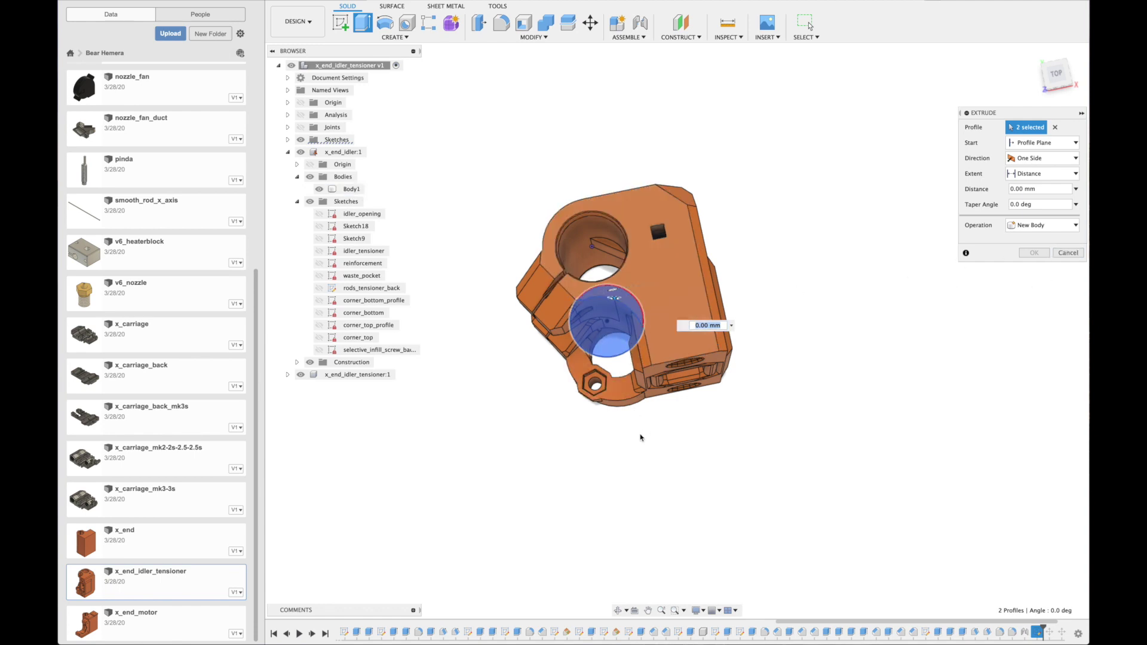
pyautogui.keyDown('shift'); pyautogui.moveTo(638, 441); pyautogui.dragTo(639, 359, button='middle'); pyautogui.keyUp('shift')
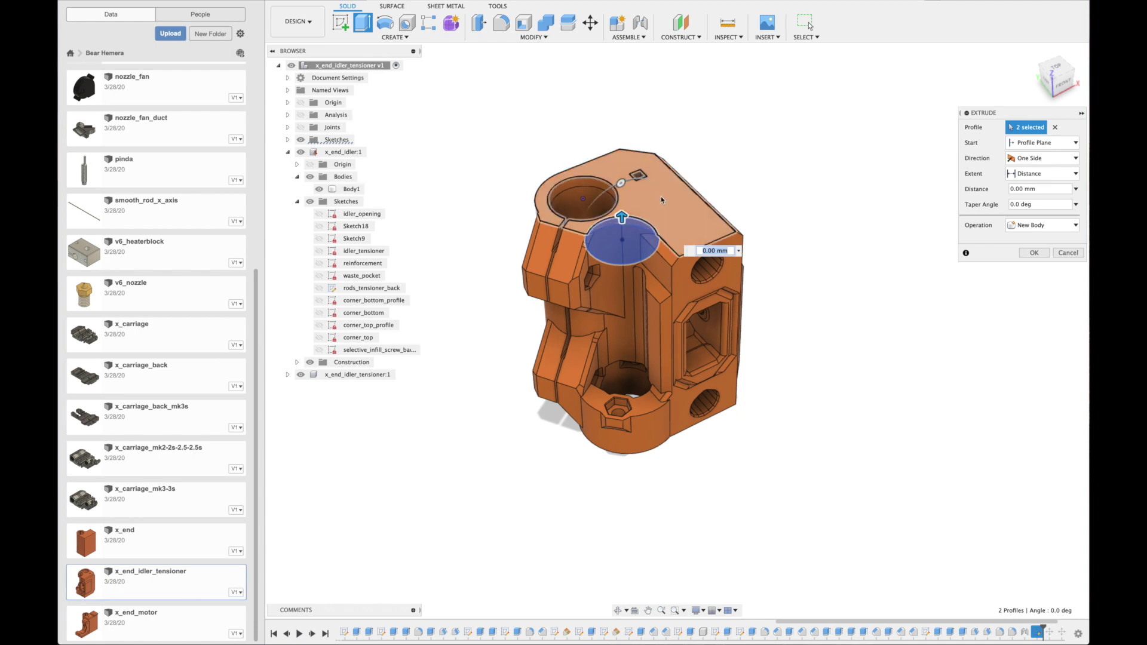
pyautogui.moveTo(622, 215); pyautogui.dragTo(617, 281)
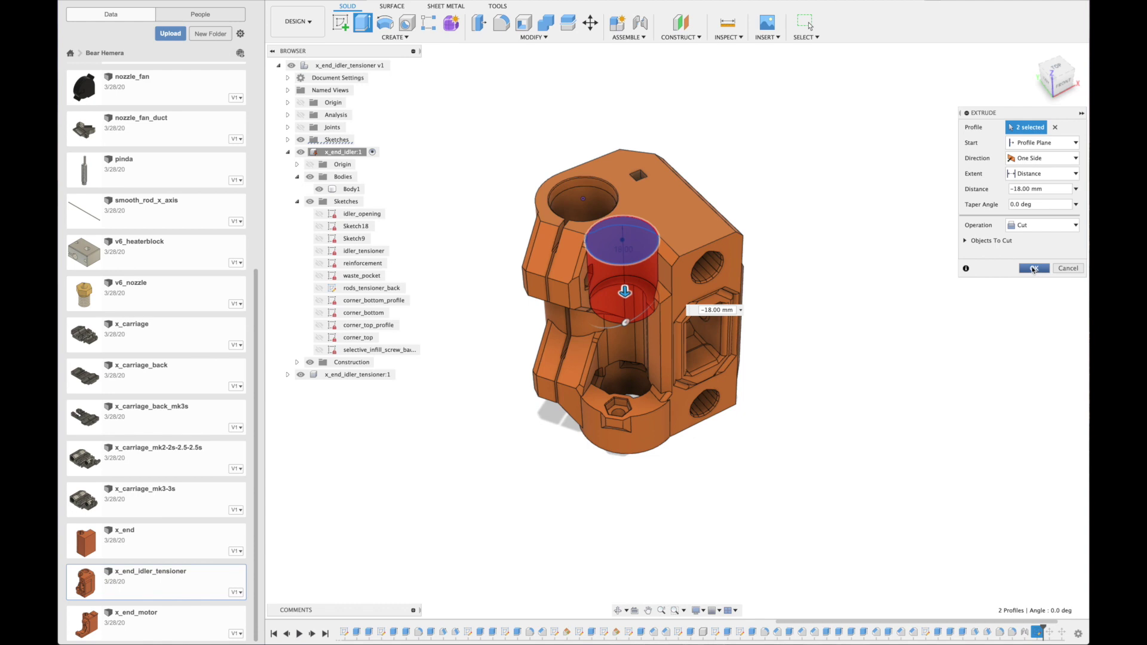
pyautogui.click(1033, 270)
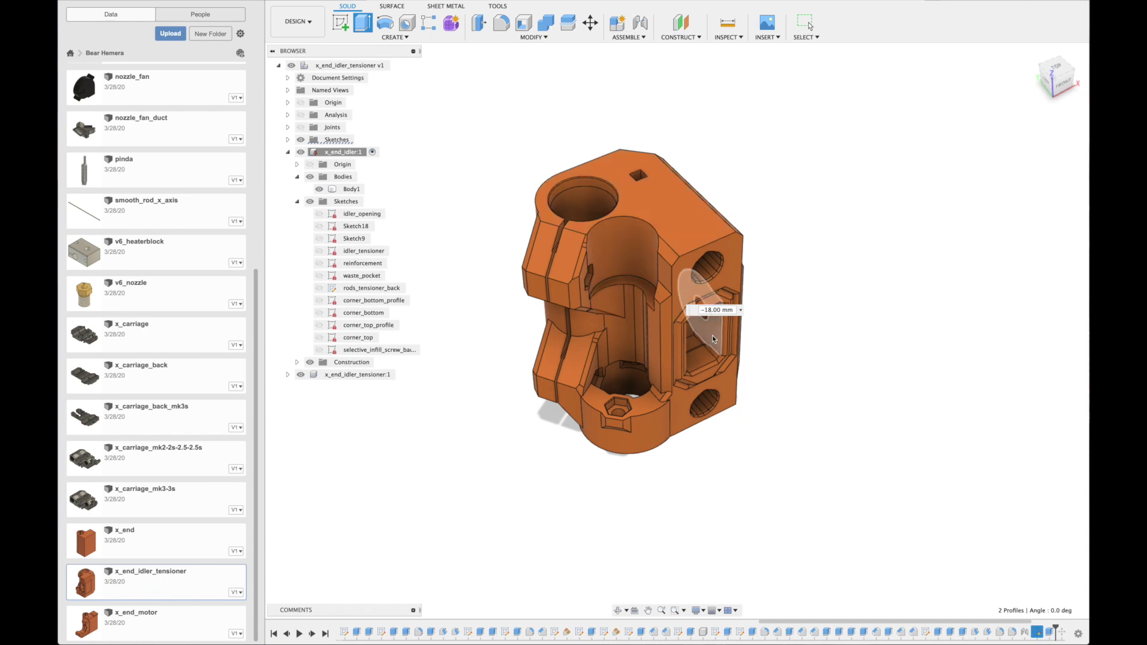
# Chamfer the curved ledge edge at the bottom of the circular cut with an equal distance of 0.5 mm.
pyautogui.click(625, 276)
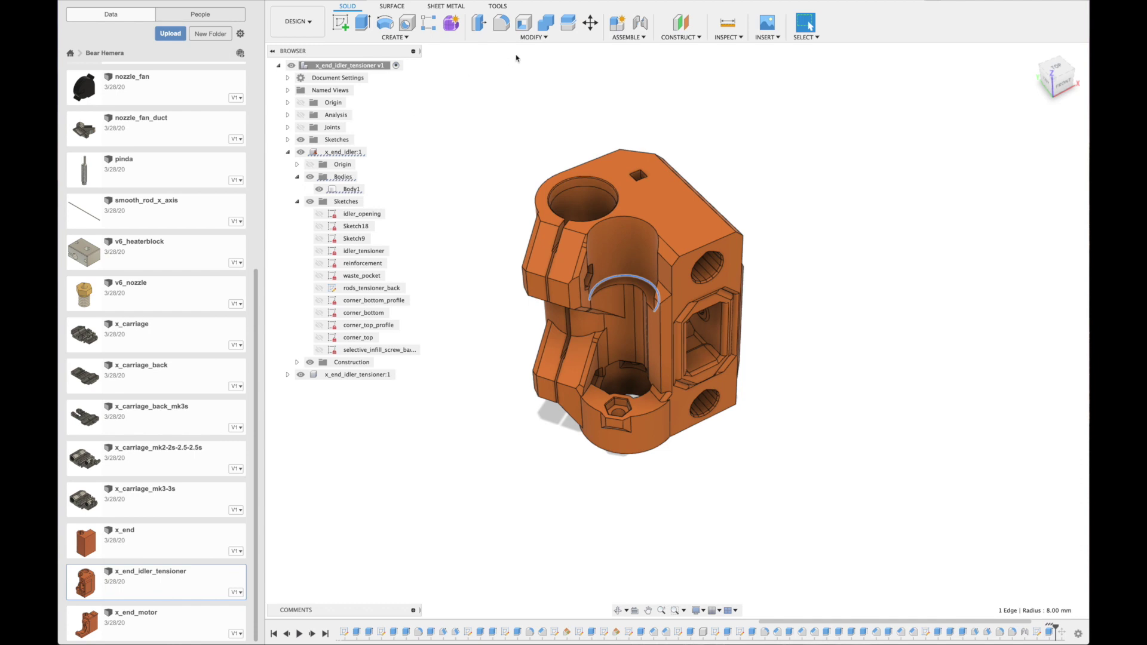
pyautogui.click(532, 38)
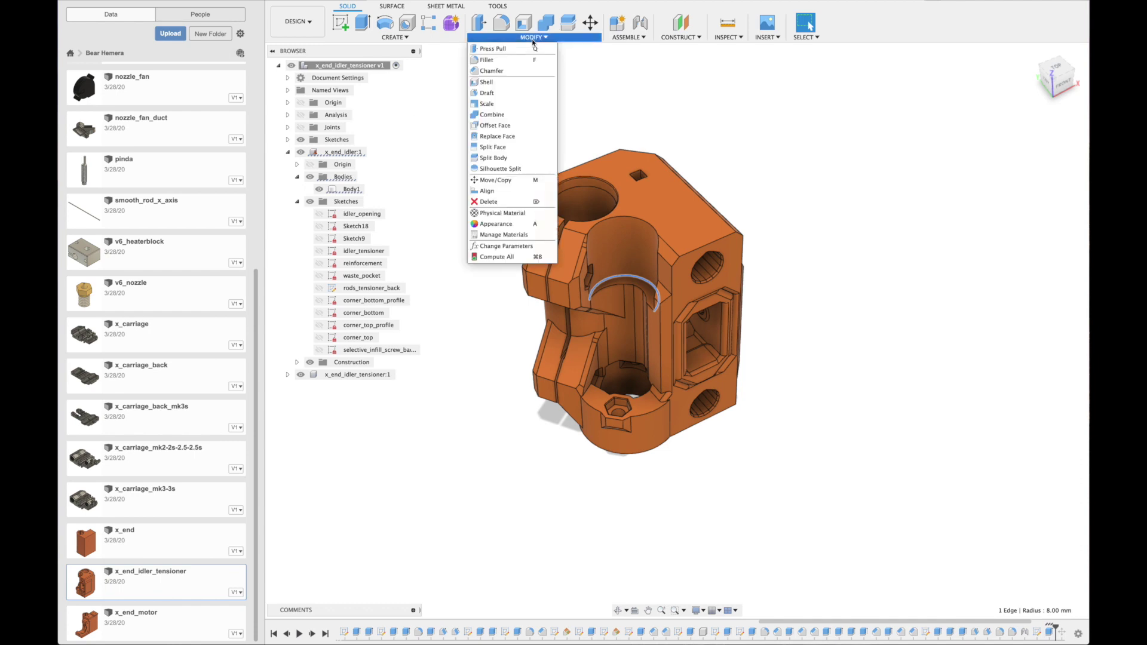
pyautogui.click(492, 71)
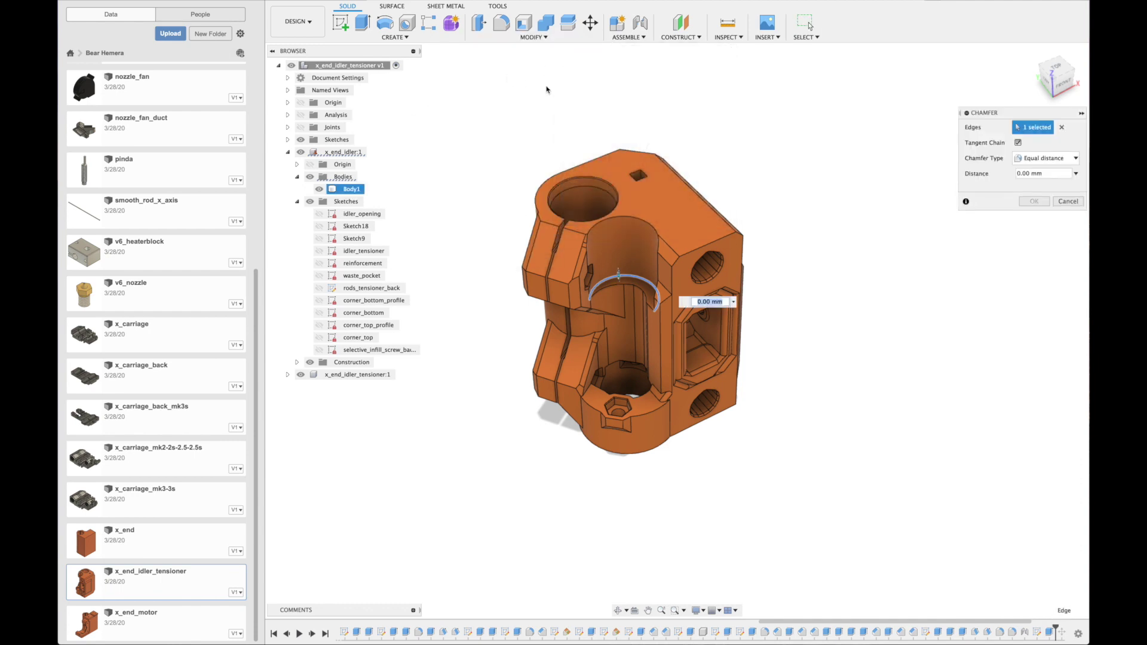
pyautogui.click(1023, 173)
pyautogui.write('0.5')
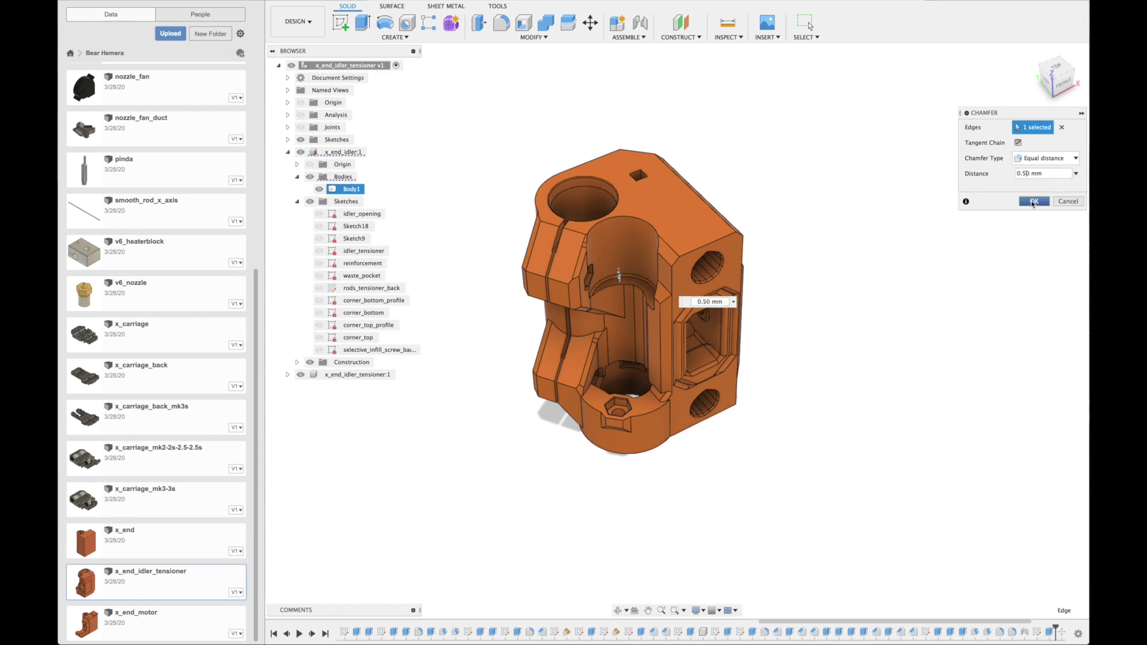
pyautogui.click(1034, 202)
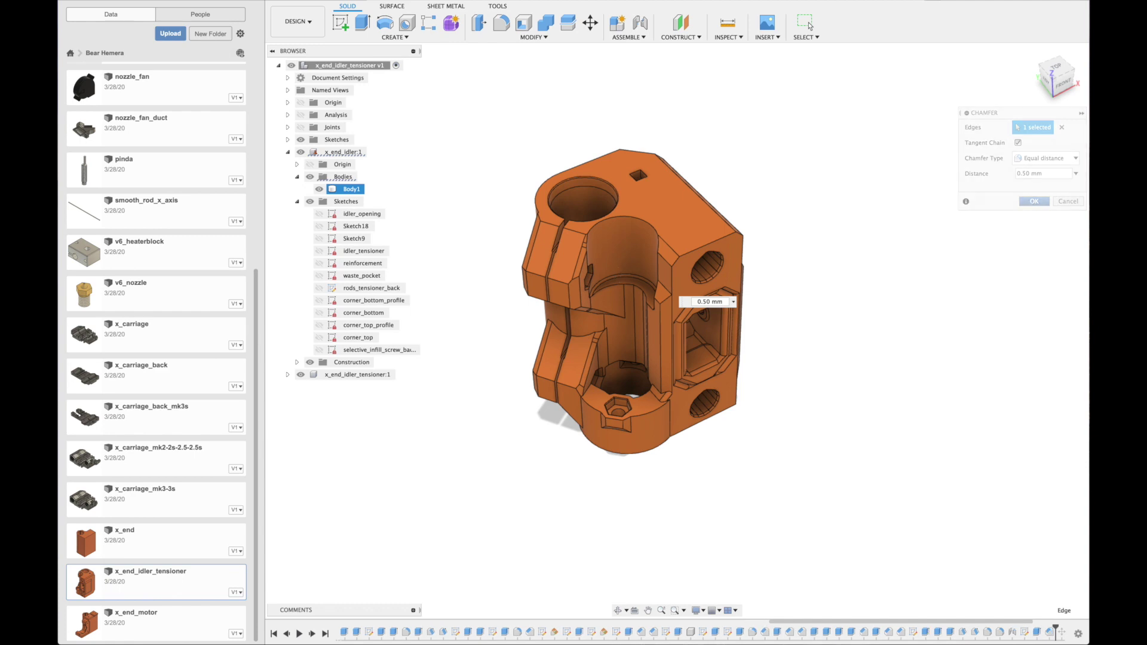
# Examine the chamfered ledge of the circular cut and the hexagonal nut pocket above it up close.
pyautogui.click(628, 266)
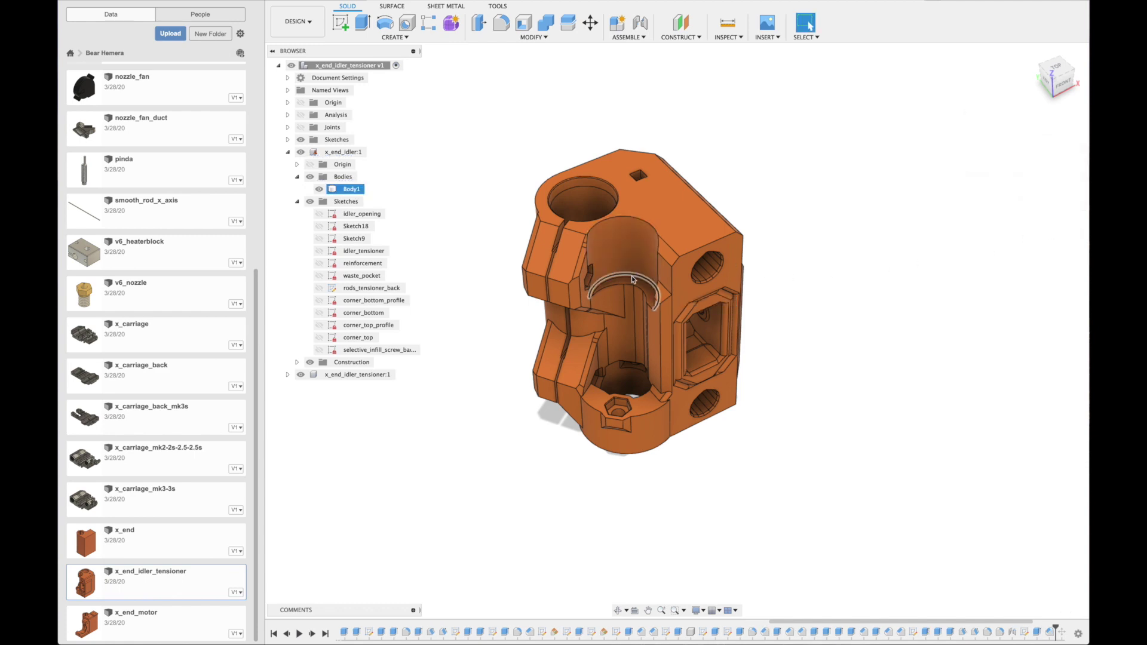
pyautogui.scroll(5, 627, 272)
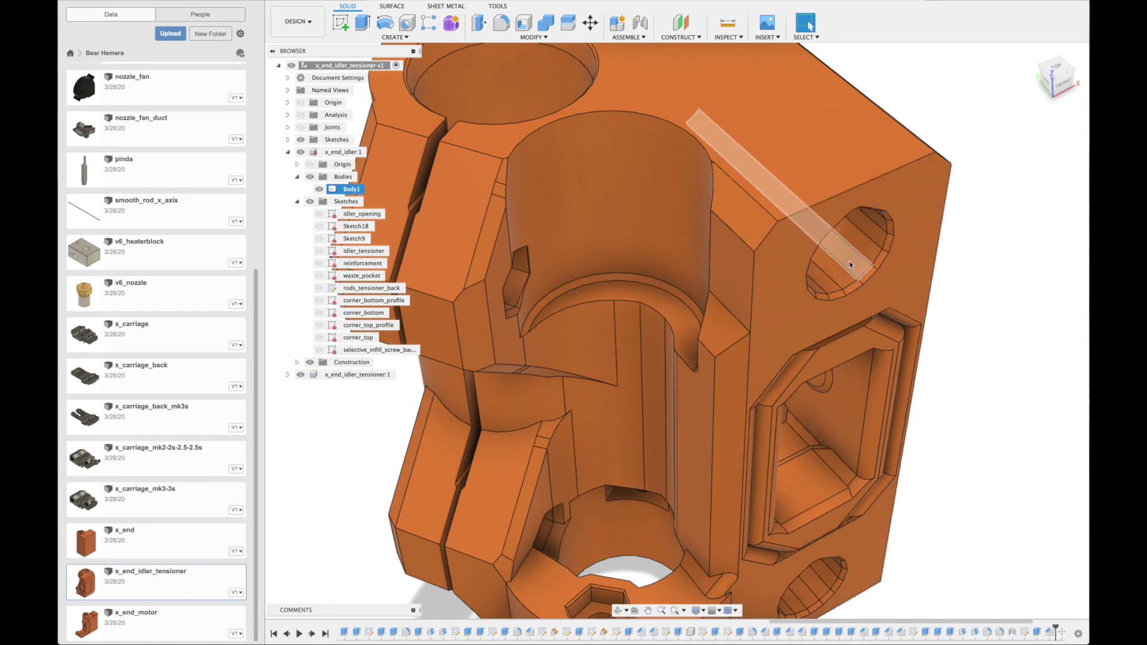
pyautogui.click(968, 328)
pyautogui.keyDown('shift'); pyautogui.moveTo(968, 328); pyautogui.dragTo(743, 221, button='middle'); pyautogui.keyUp('shift')
pyautogui.click(743, 221)
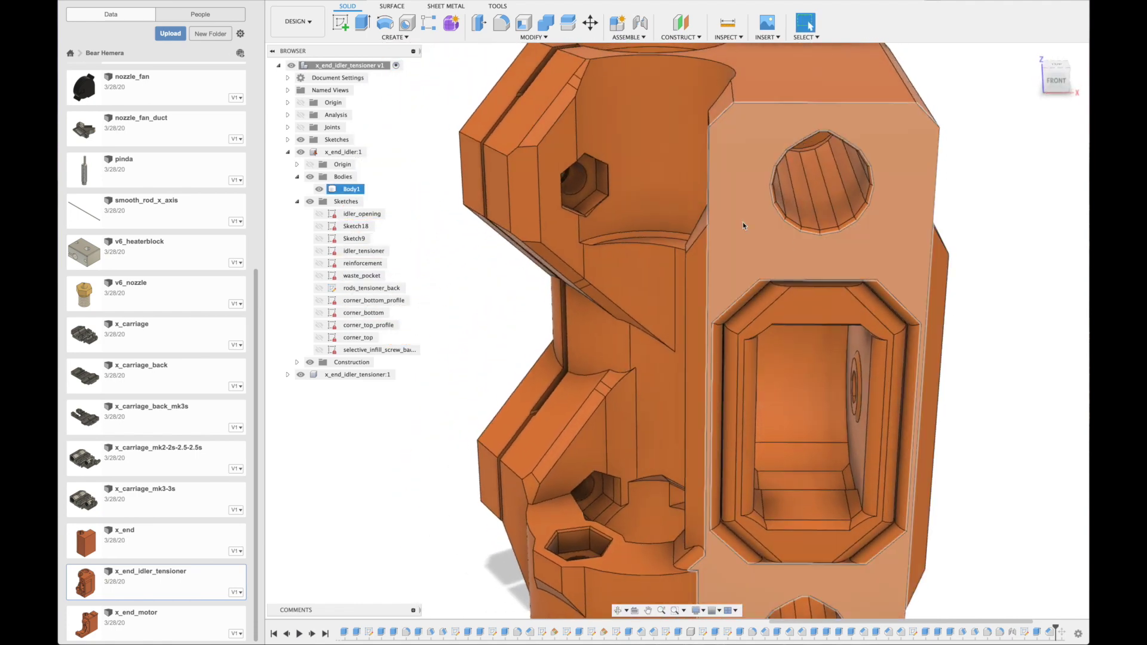
pyautogui.scroll(5, 577, 174)
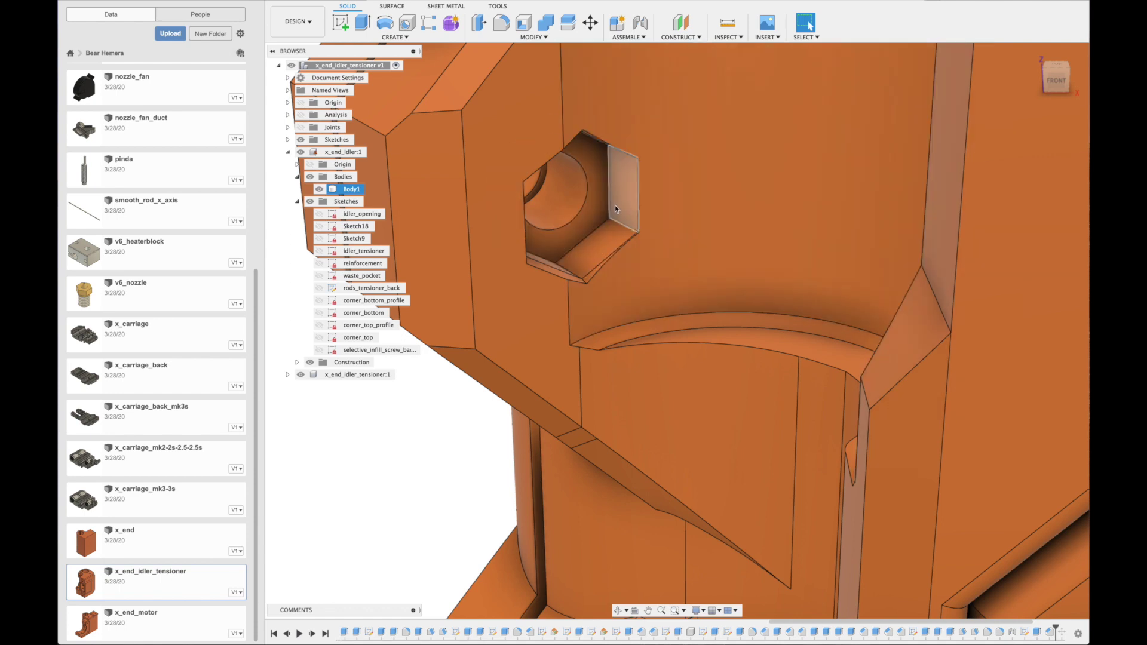
pyautogui.press('Escape')
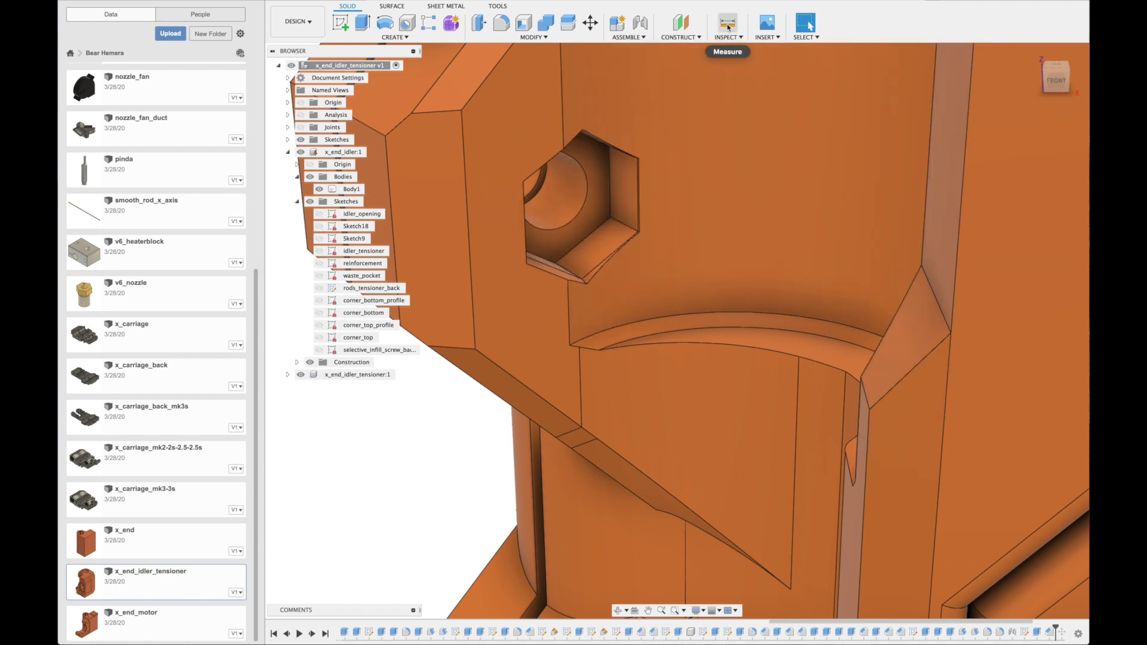
# Measure the depth of the hexagonal nut pocket between the inner and outer edges of its side wall.
pyautogui.click(727, 24)
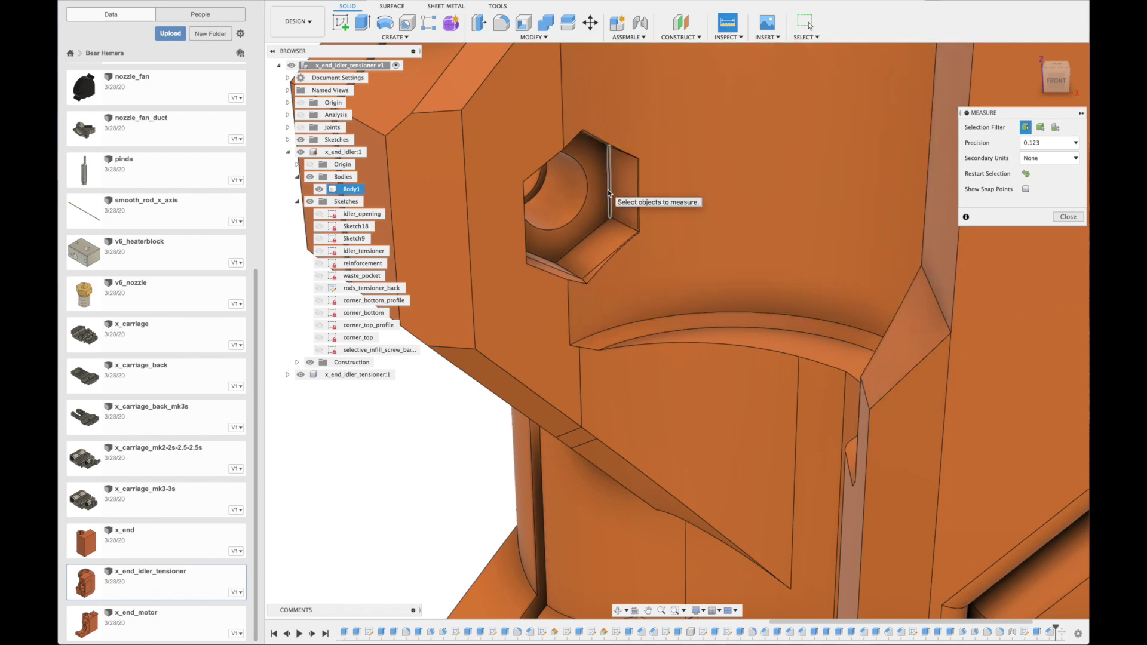
pyautogui.click(609, 188)
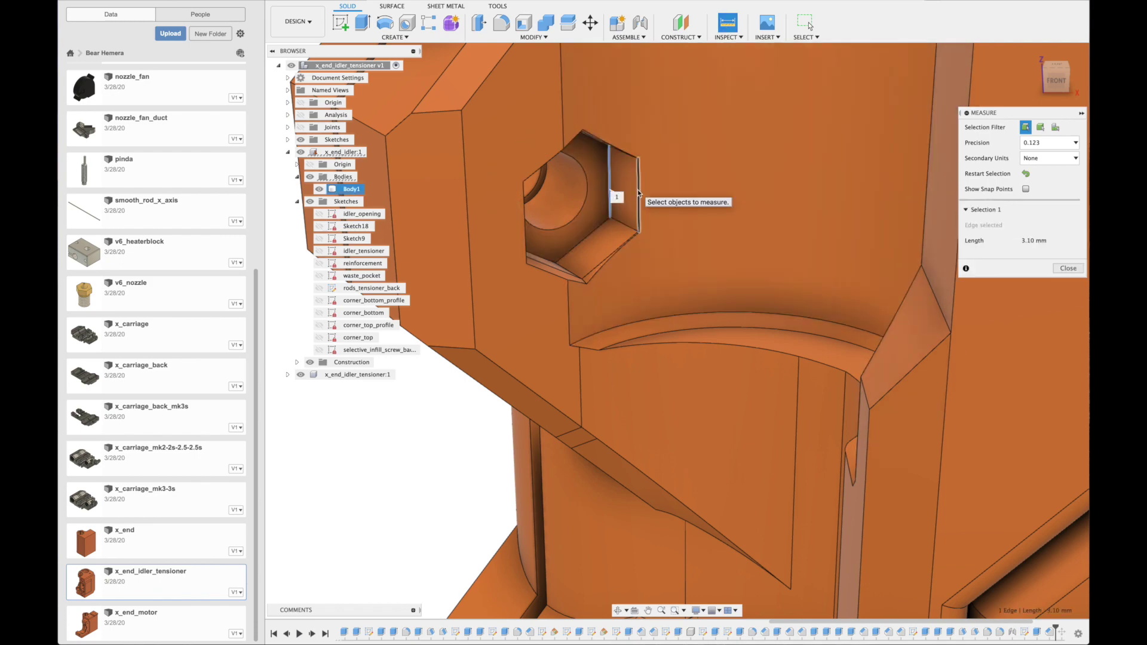
pyautogui.click(638, 192)
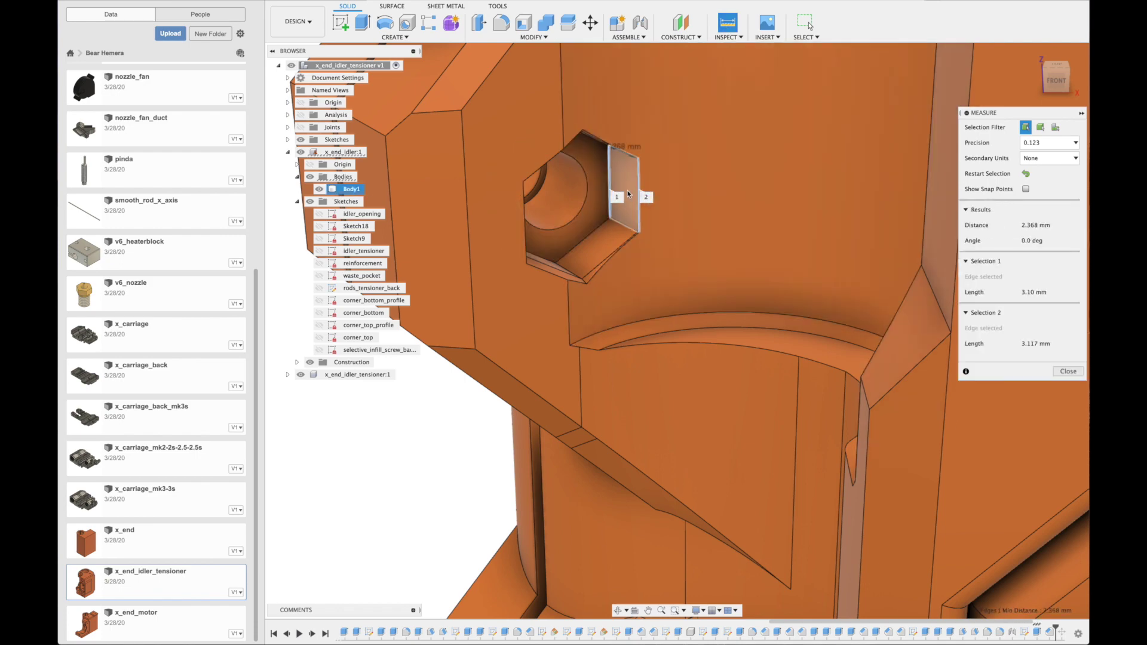
pyautogui.click(1069, 371)
# Open the x_end_motor design from the Bear Hemera project.
pyautogui.scroll(-5, 618, 347)
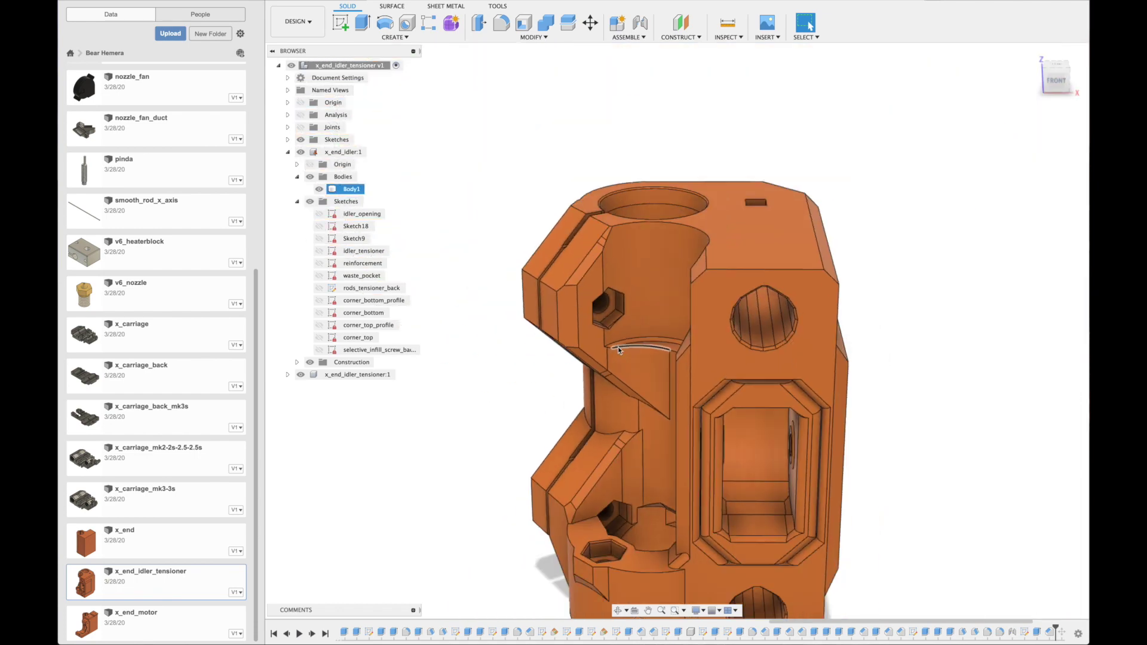
pyautogui.click(917, 139)
pyautogui.moveTo(917, 138); pyautogui.dragTo(916, 139, button='middle')
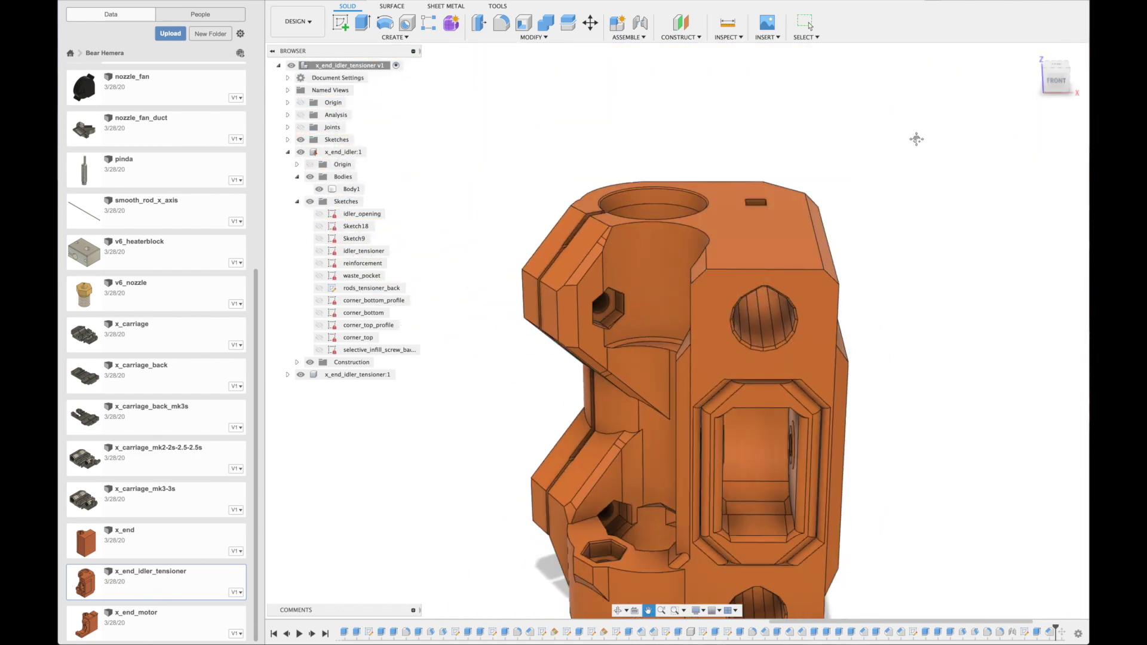
pyautogui.moveTo(917, 138); pyautogui.dragTo(878, 105)
pyautogui.press('Escape')
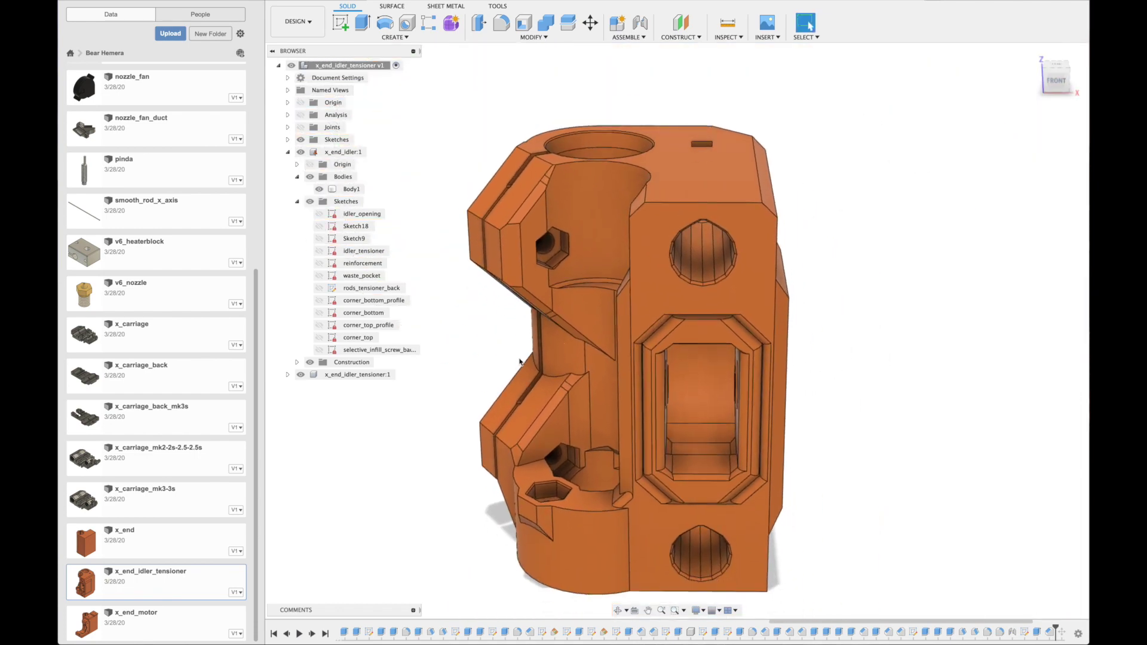
pyautogui.doubleClick(157, 622)
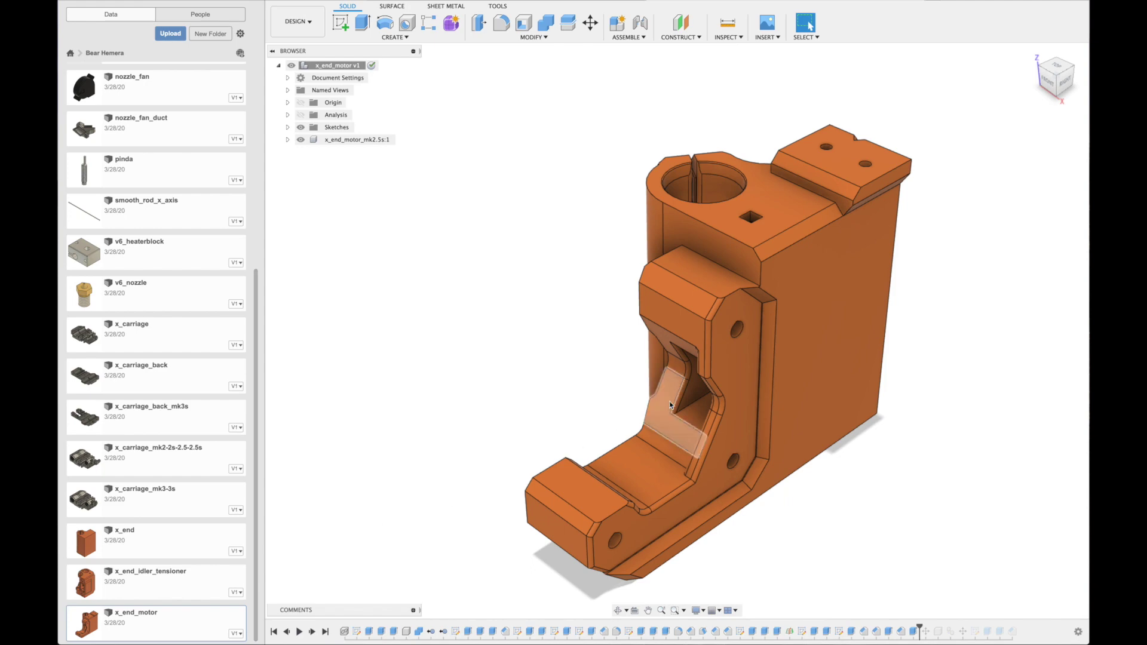
pyautogui.keyDown('shift'); pyautogui.moveTo(604, 207); pyautogui.dragTo(484, 214, button='middle'); pyautogui.keyUp('shift')
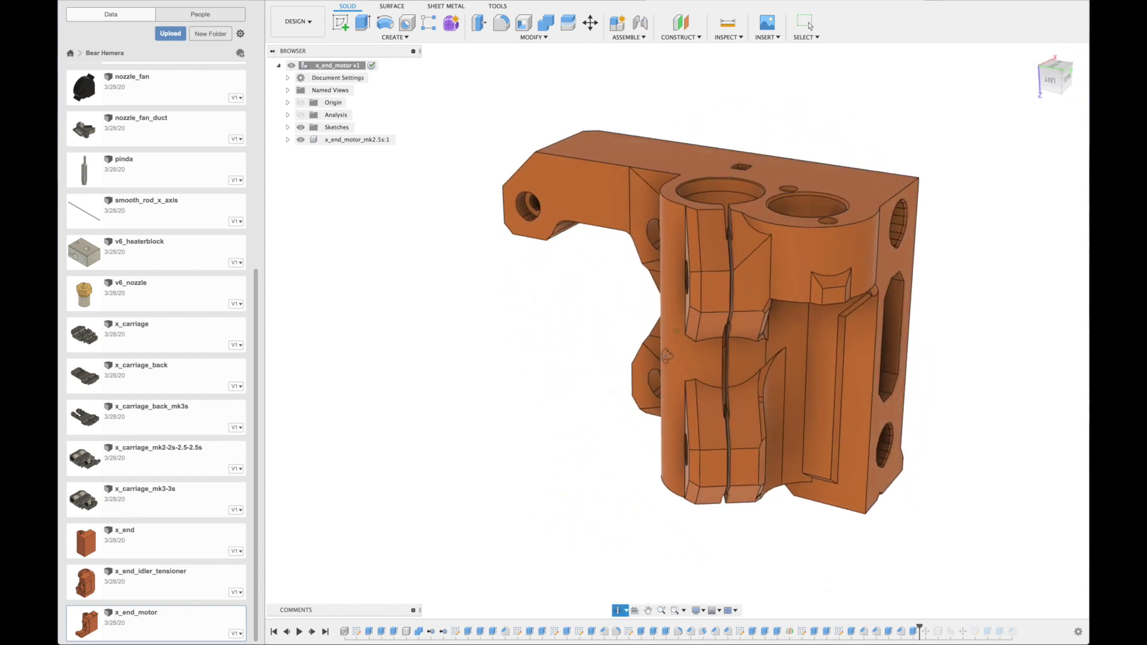
pyautogui.keyDown('shift'); pyautogui.moveTo(666, 356); pyautogui.dragTo(805, 207, button='middle'); pyautogui.keyUp('shift')
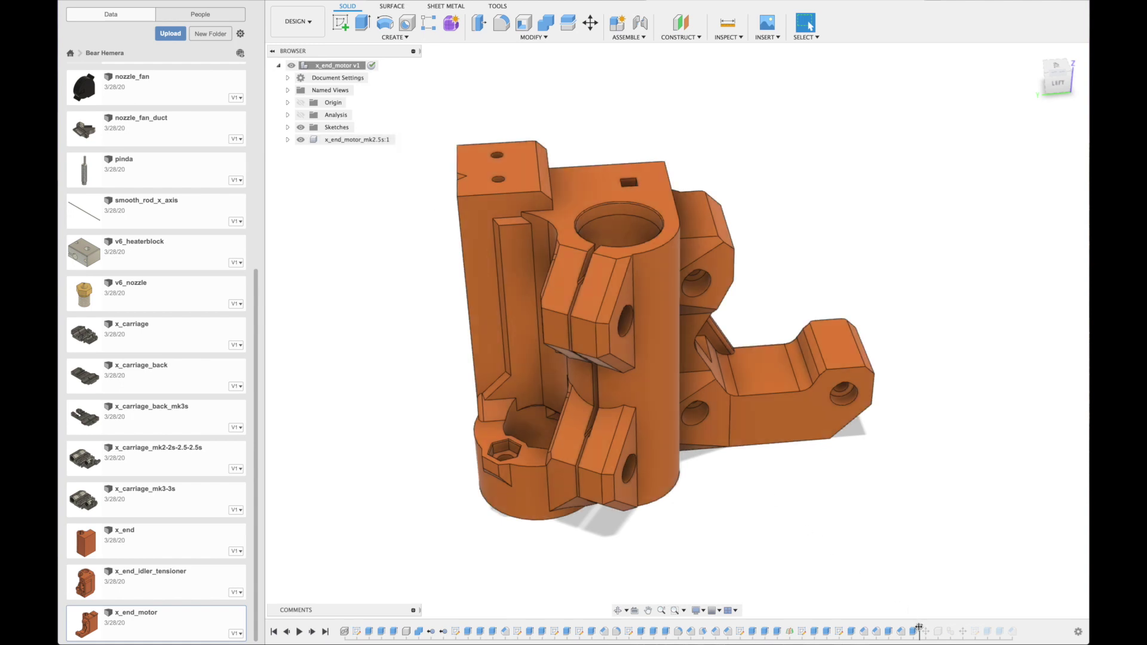
# Roll the design history forward to its end and hide the x_end_motor_mk2.5s component, leaving x_end_motor_mk3s shown.
pyautogui.moveTo(919, 628); pyautogui.dragTo(1028, 631)
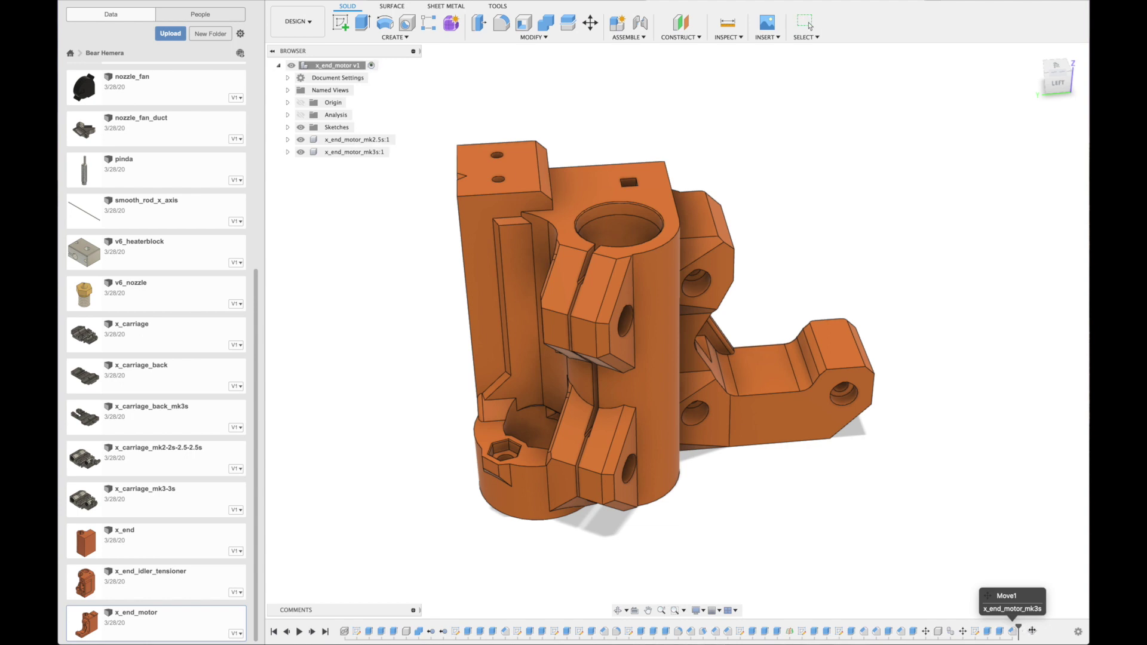
pyautogui.scroll(-6, 693, 472)
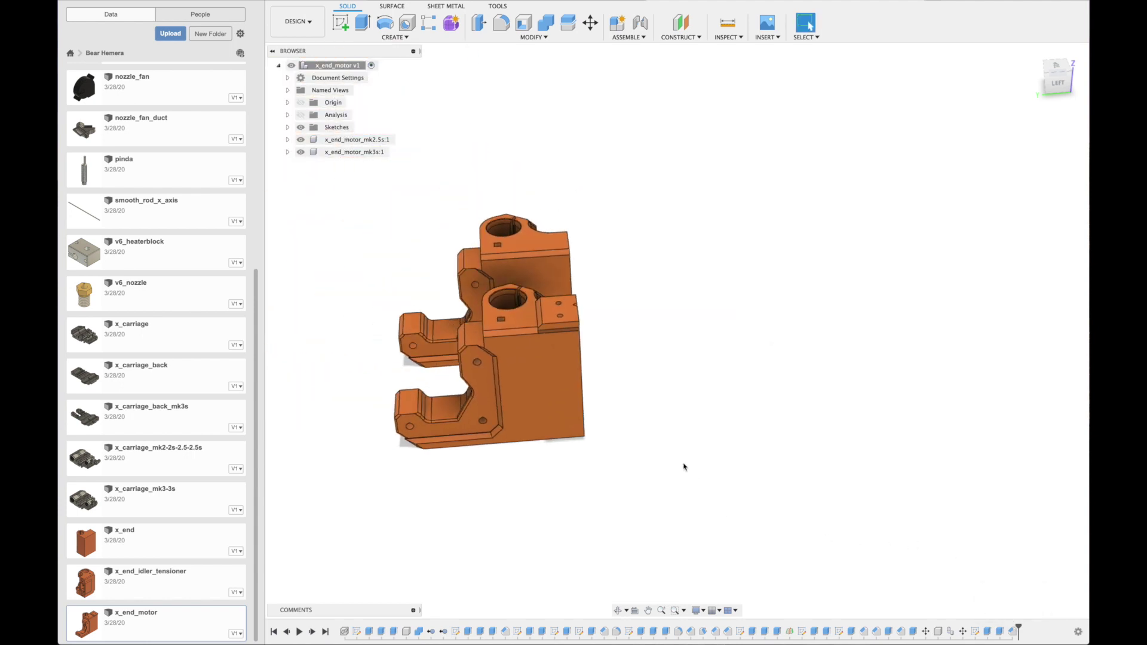
pyautogui.keyDown('shift'); pyautogui.moveTo(507, 474); pyautogui.dragTo(550, 484, button='middle'); pyautogui.keyUp('shift')
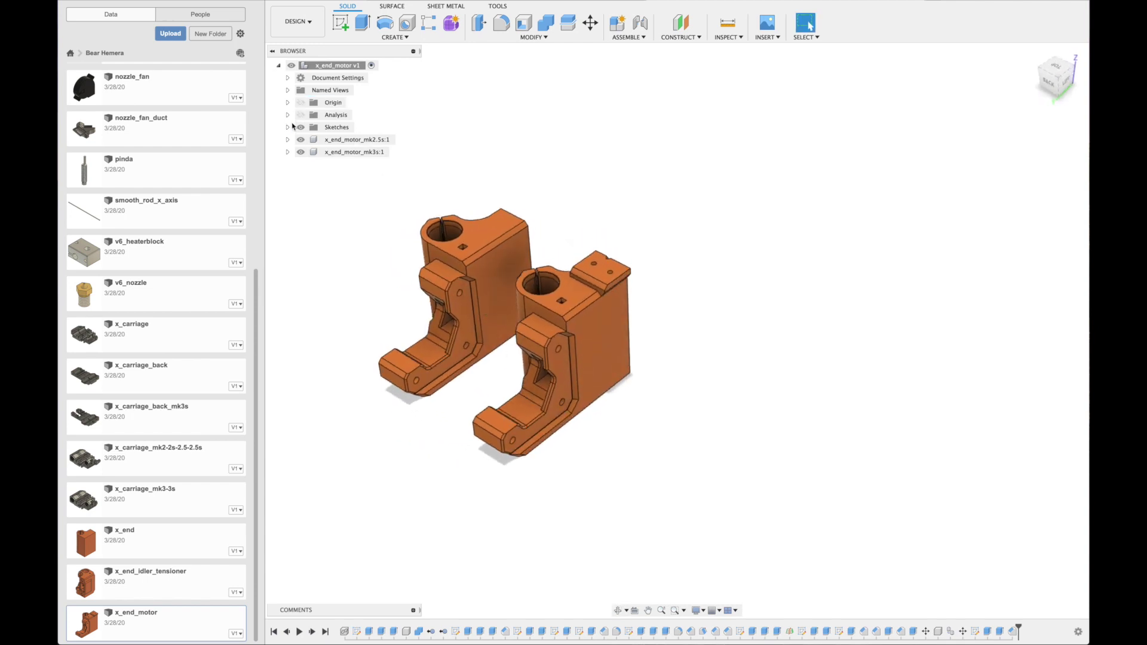
pyautogui.click(301, 141)
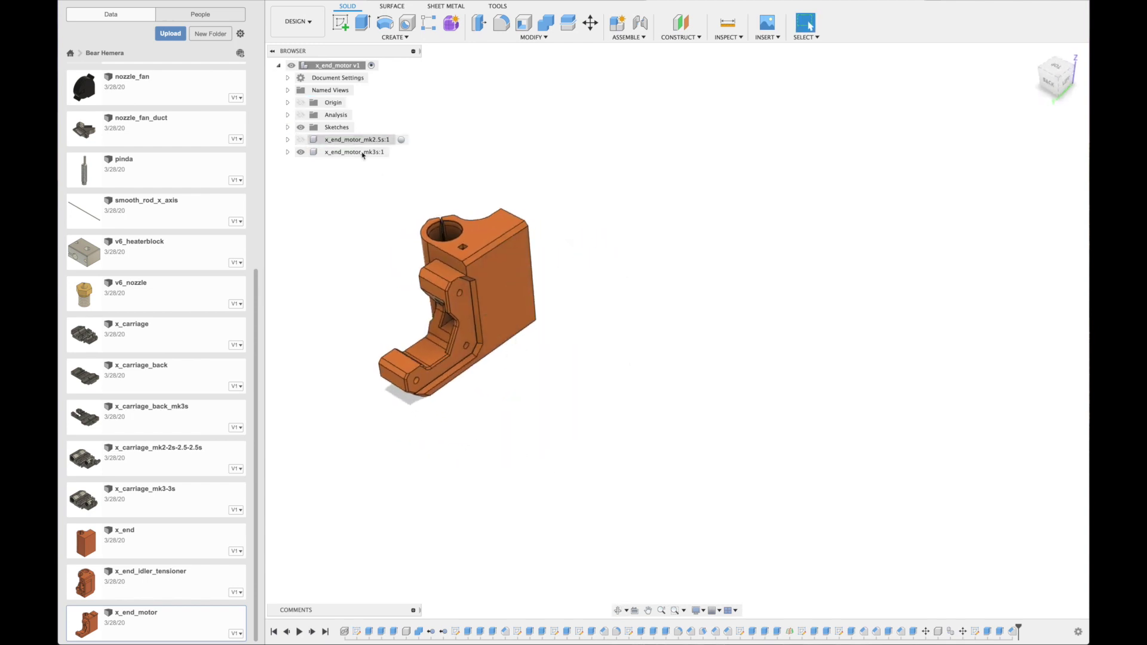
pyautogui.keyDown('shift'); pyautogui.moveTo(392, 297); pyautogui.dragTo(639, 290, button='middle'); pyautogui.keyUp('shift')
pyautogui.scroll(5, 638, 290)
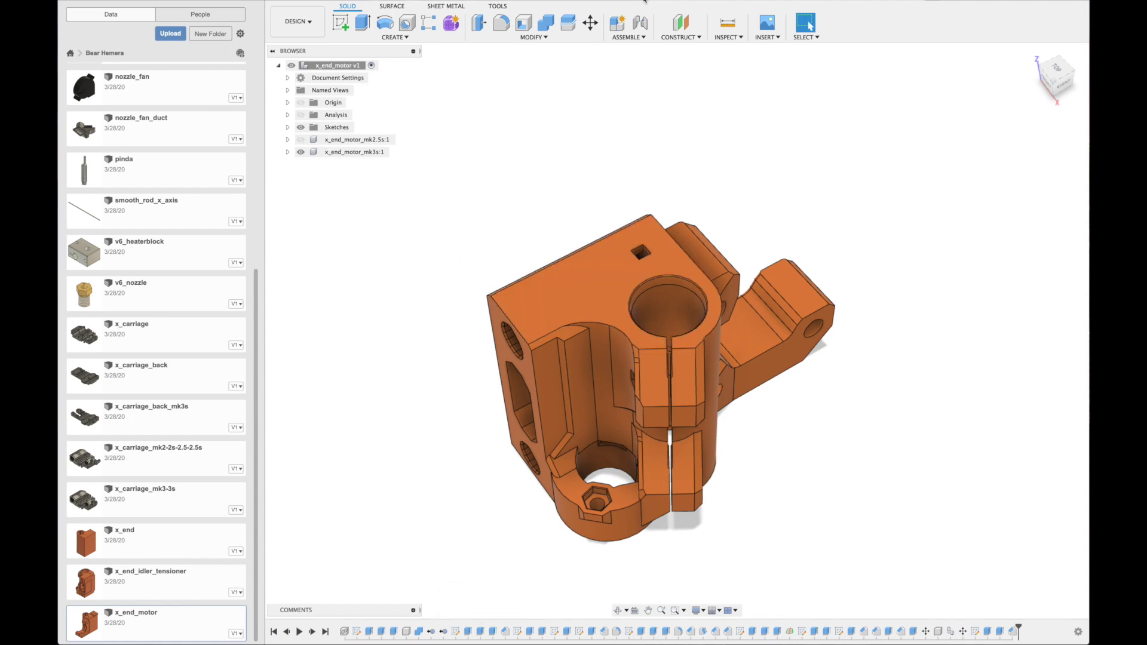
# Create a sketch on the top face of x_end_motor_mk3s and draw a 16 mm diameter circle over the smaller opening beside the bearing bore.
pyautogui.click(405, 38)
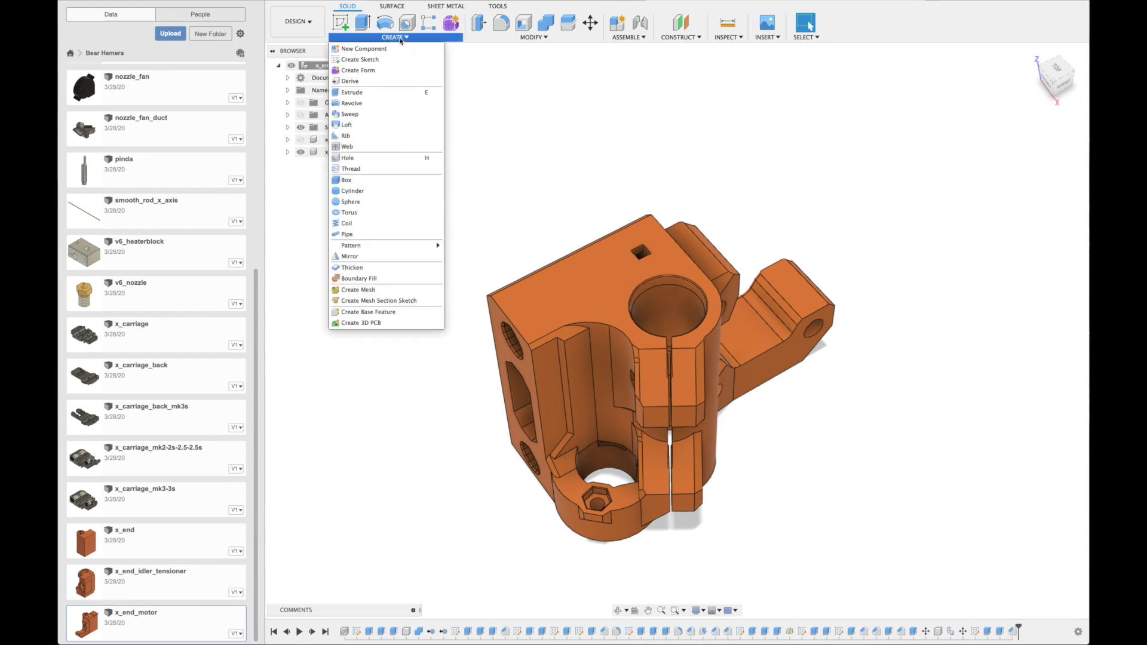
pyautogui.click(366, 60)
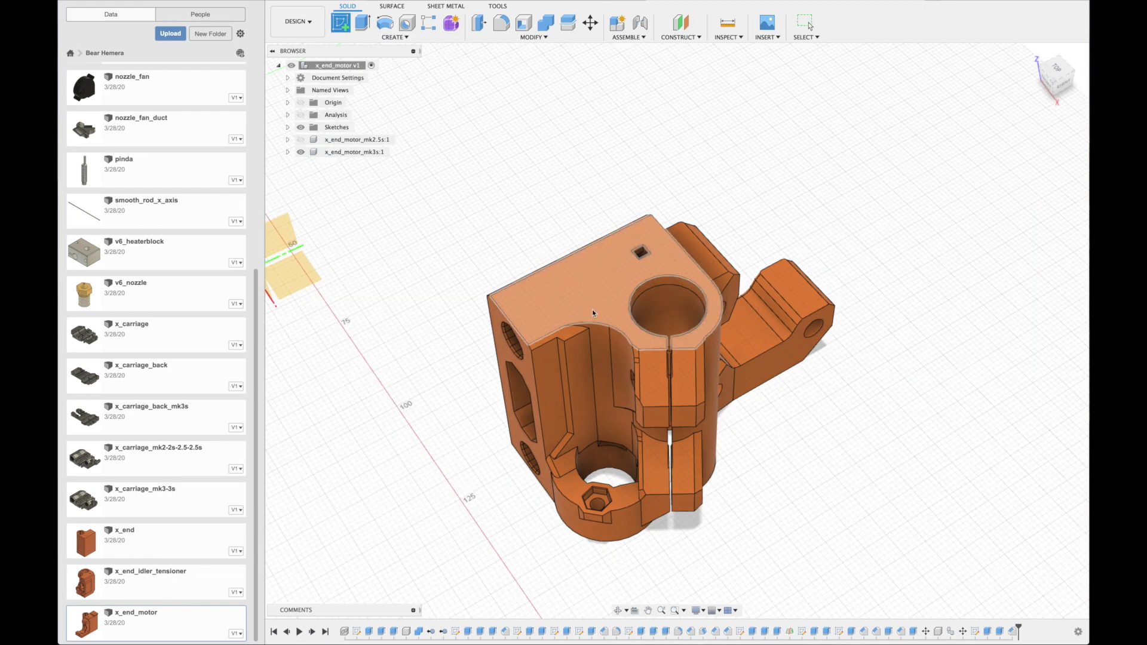
pyautogui.click(596, 318)
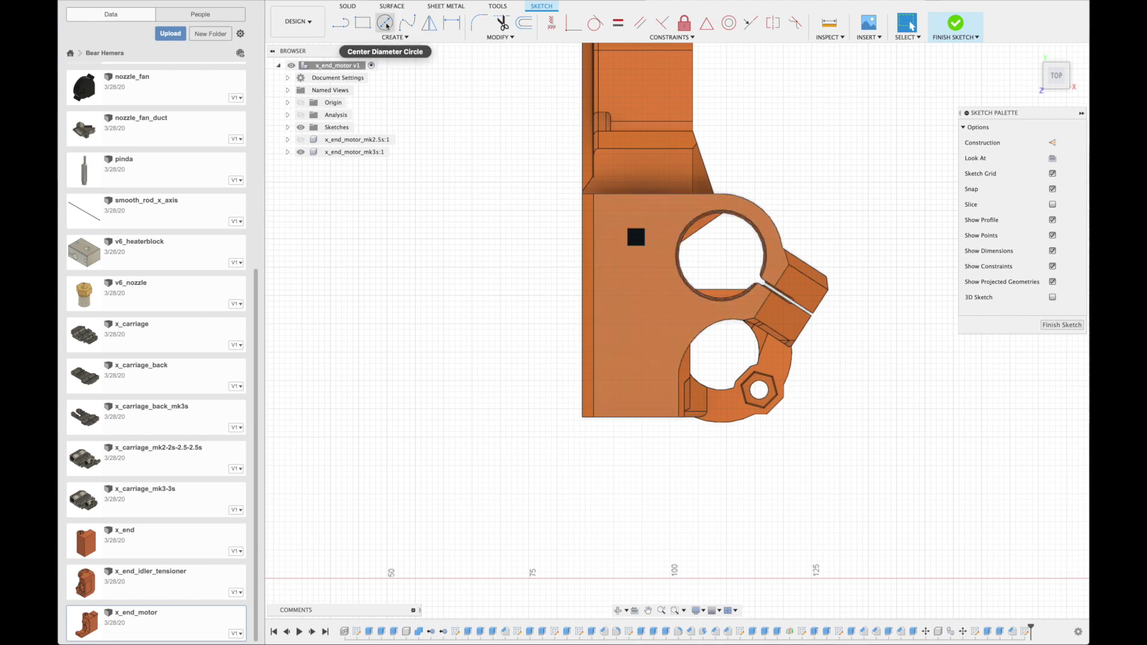
pyautogui.click(385, 23)
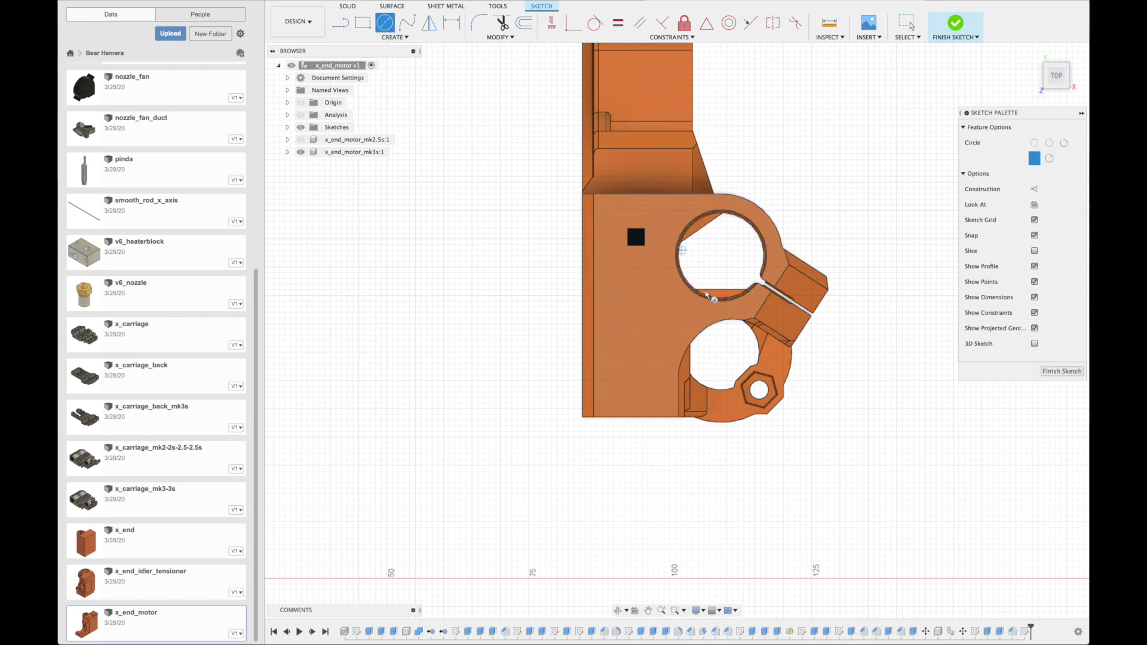
pyautogui.click(725, 359)
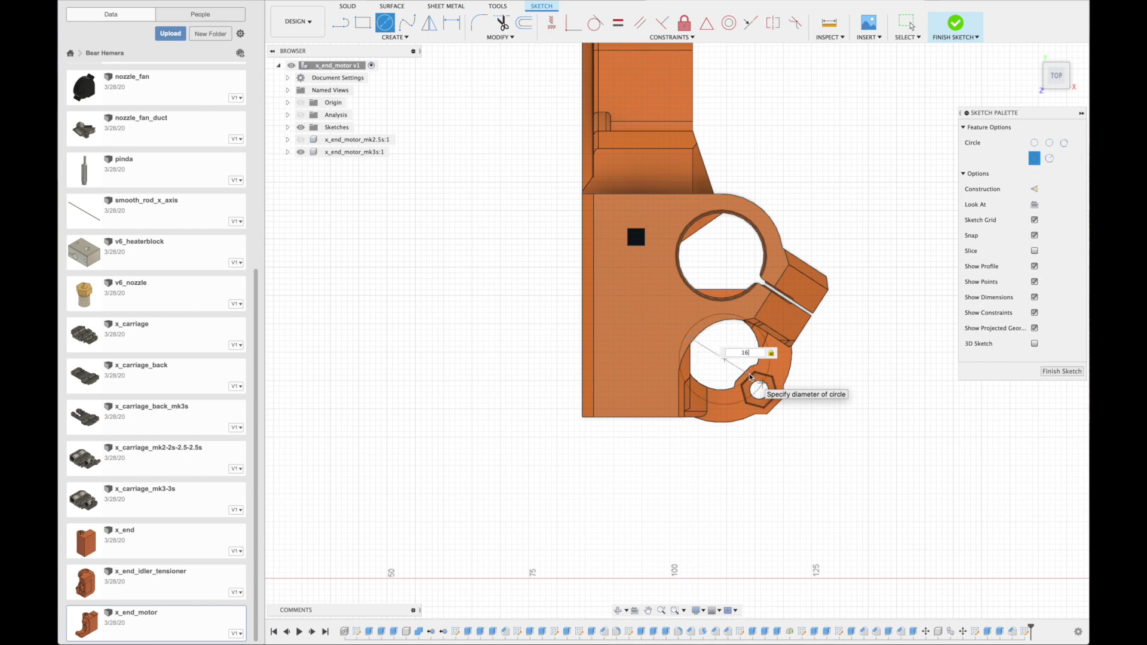
pyautogui.write('16')
pyautogui.press('Return')
pyautogui.press('Escape')
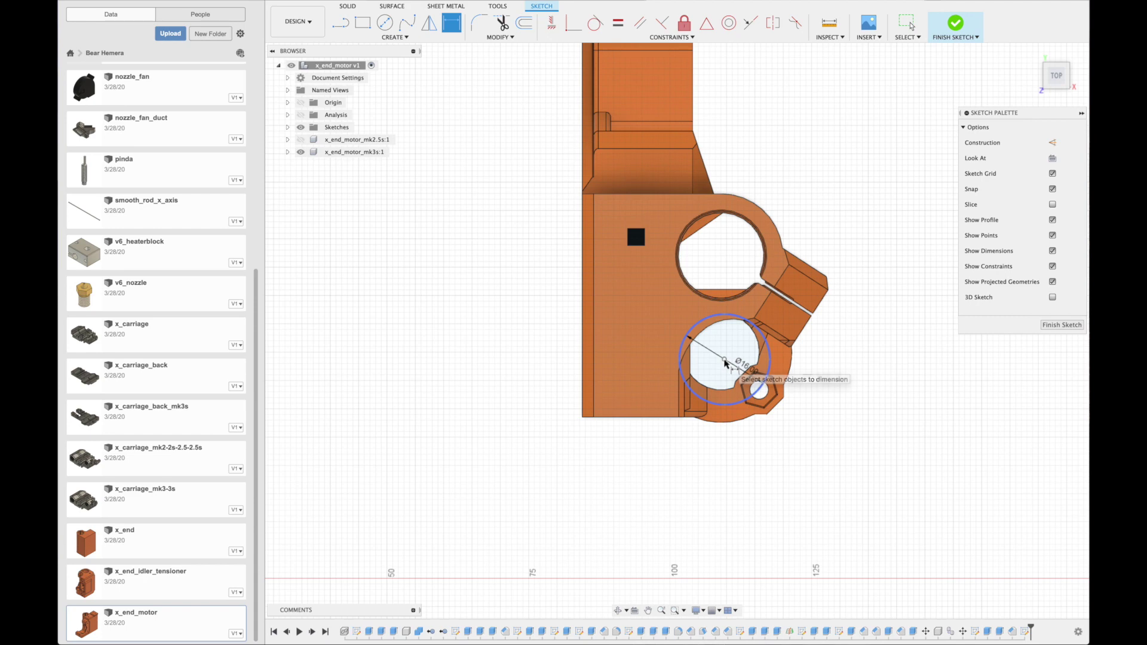
# Dimension the vertical distance between the circle's centre and the bearing bore's centre as 17 mm.
pyautogui.click(725, 361)
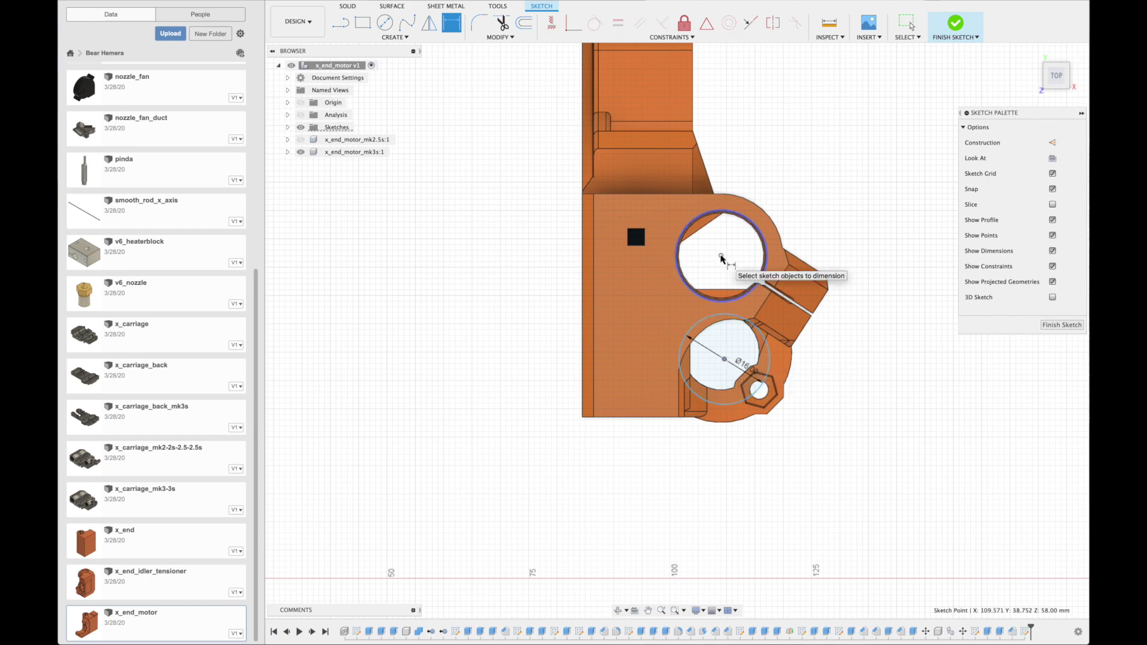
pyautogui.click(721, 258)
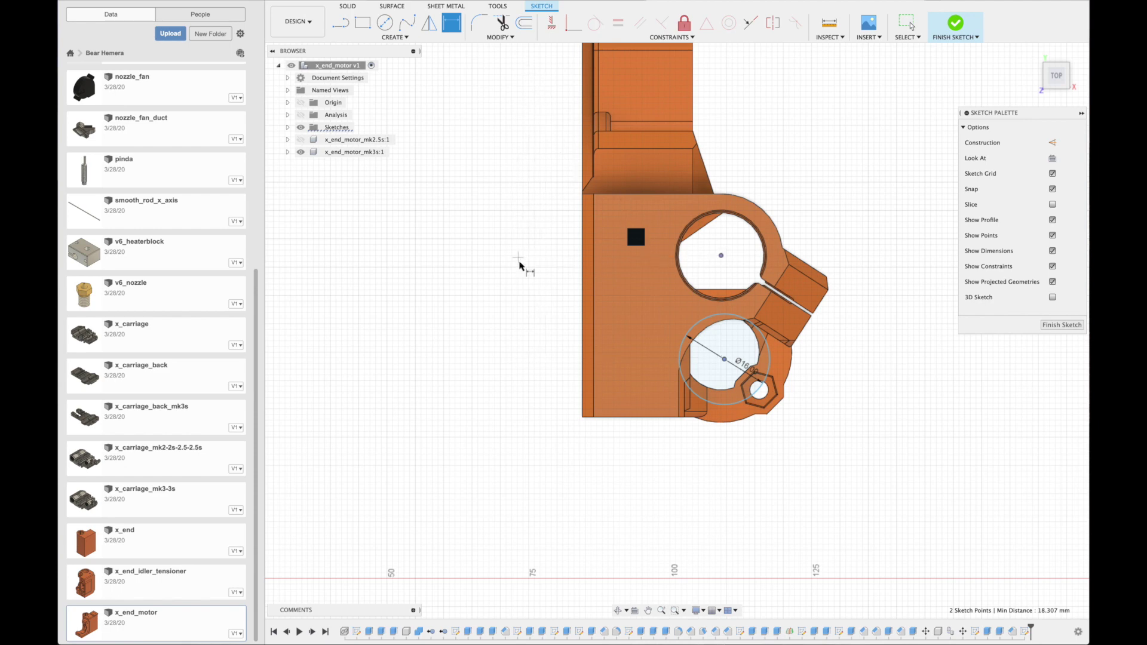
pyautogui.click(524, 282)
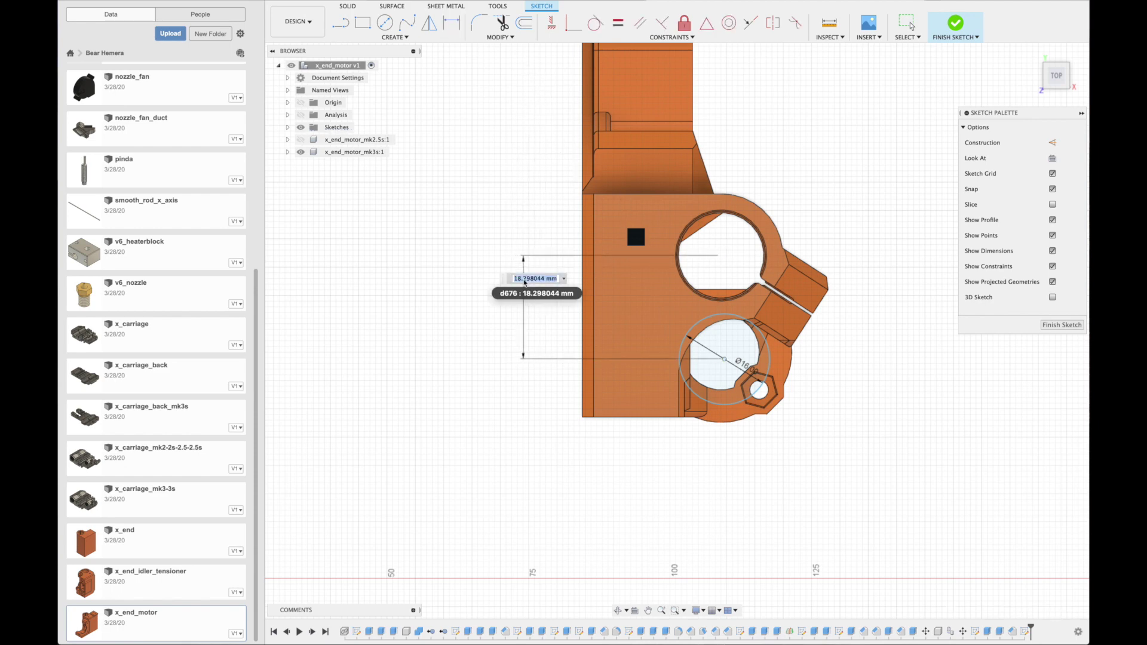
pyautogui.write('17')
pyautogui.press('Return')
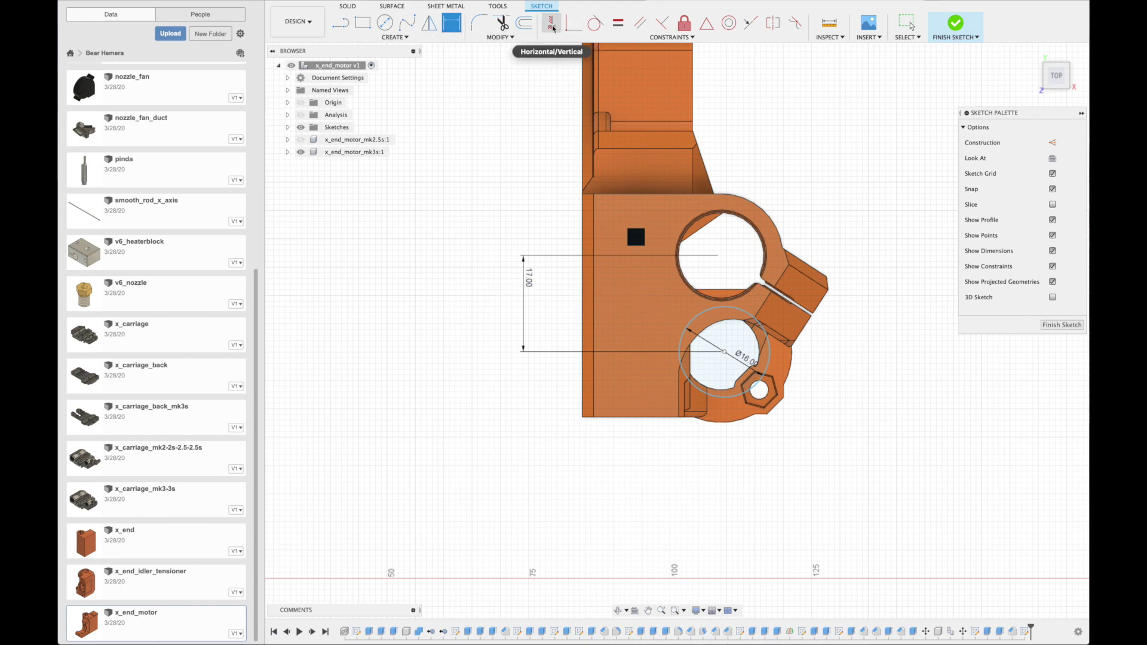
# Constrain the circle's centre to align vertically with the bearing bore's centre, and finish the sketch.
pyautogui.click(552, 25)
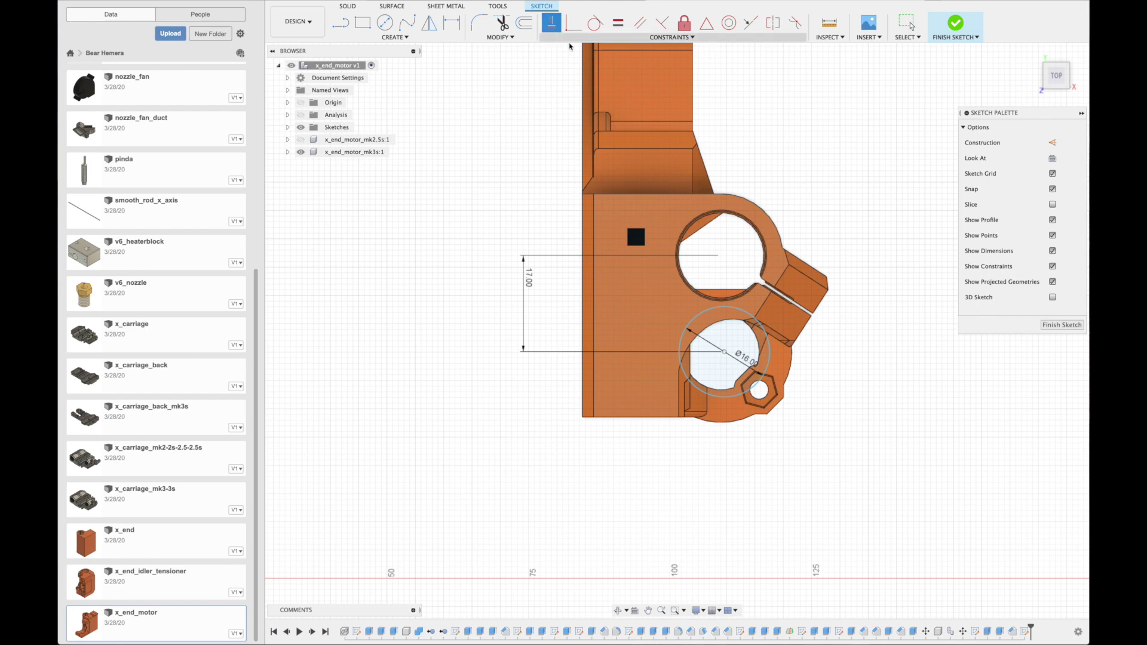
pyautogui.press('Escape')
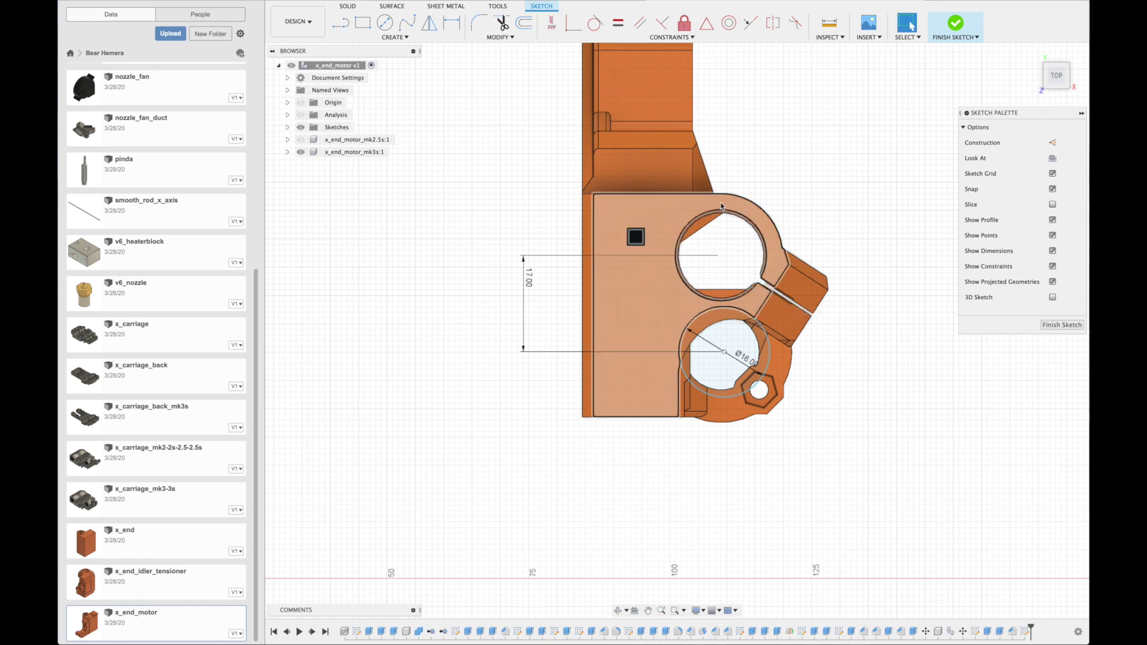
pyautogui.click(725, 352)
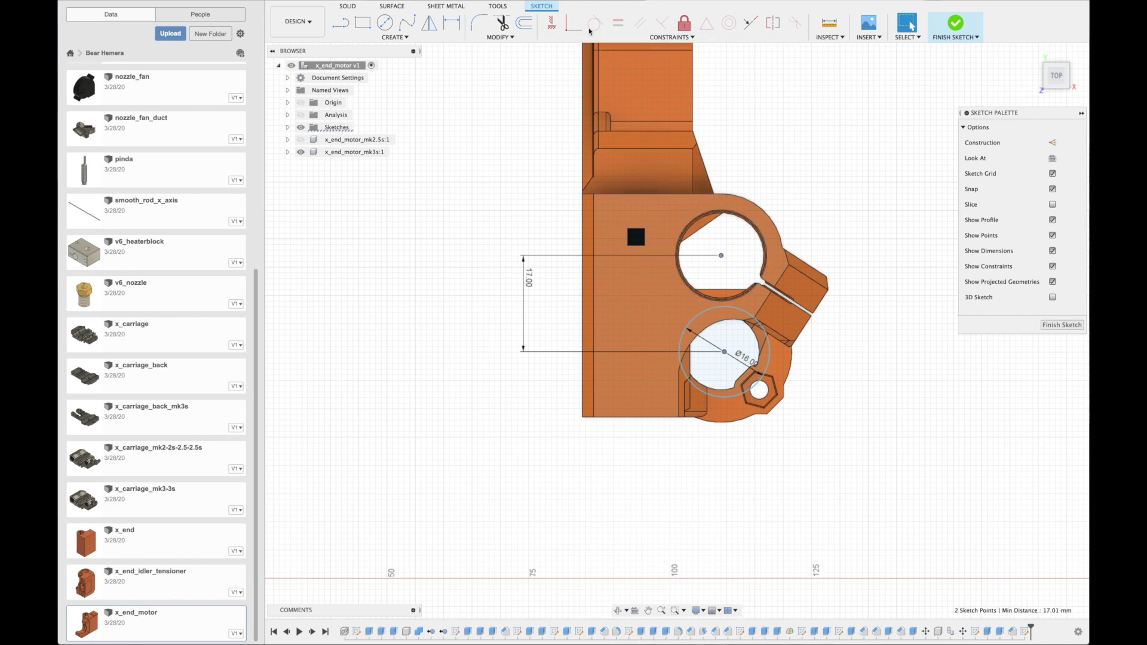
pyautogui.click(552, 24)
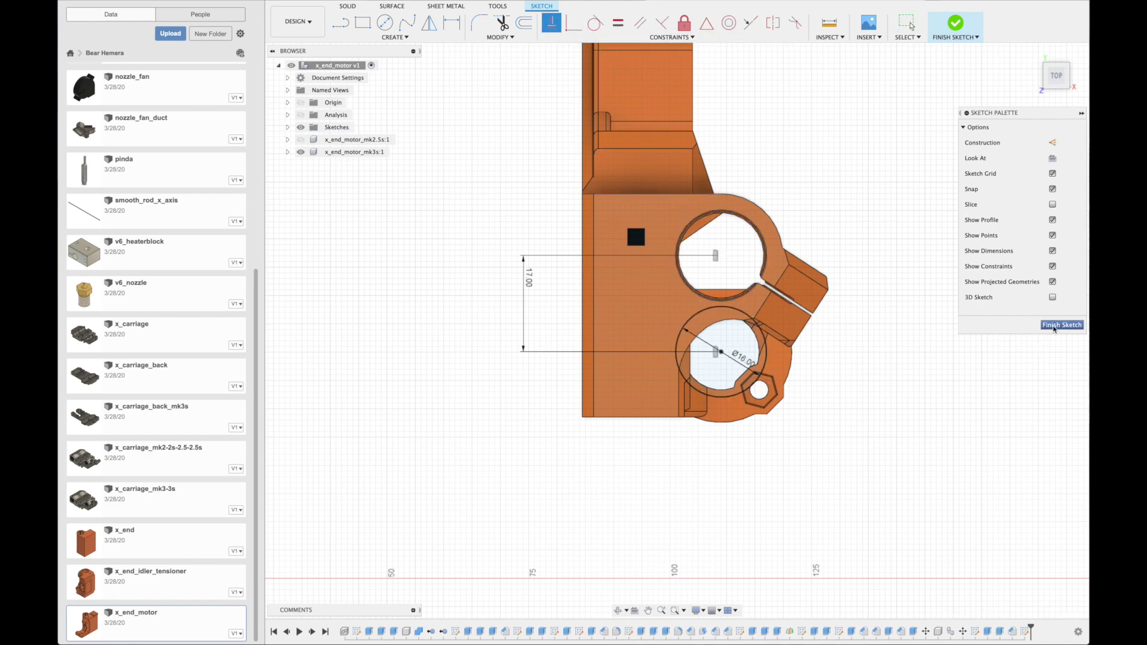
pyautogui.click(1056, 327)
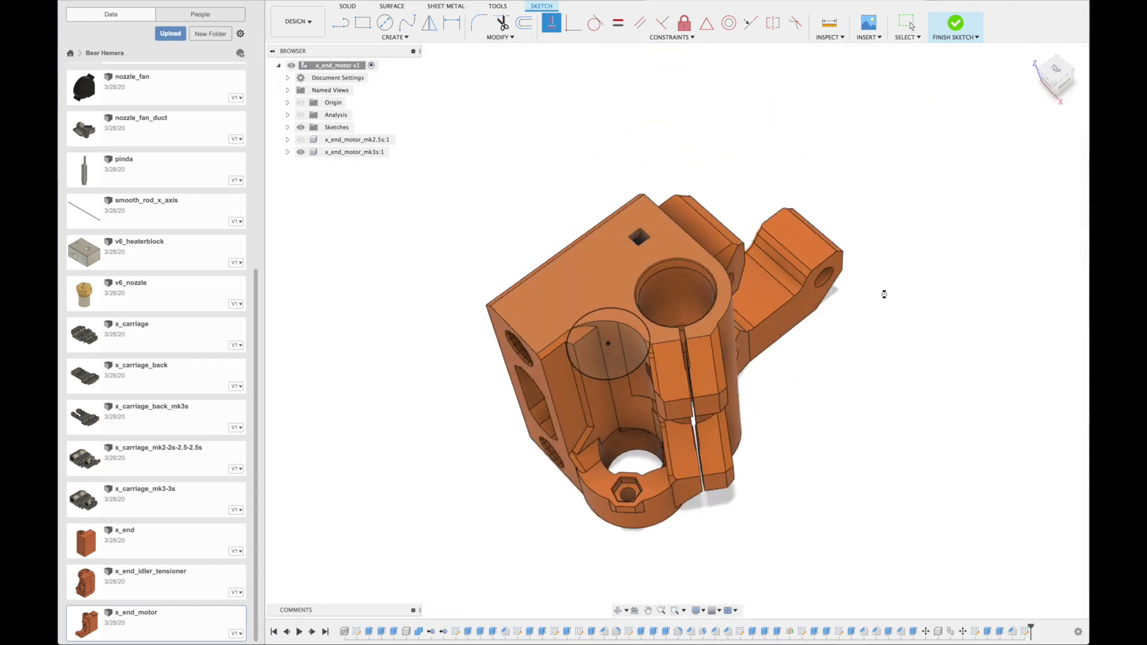
# Extrude both profiles of the 16 mm circle 18 mm down into the x_end_motor_mk3s body as a cut.
pyautogui.click(611, 356)
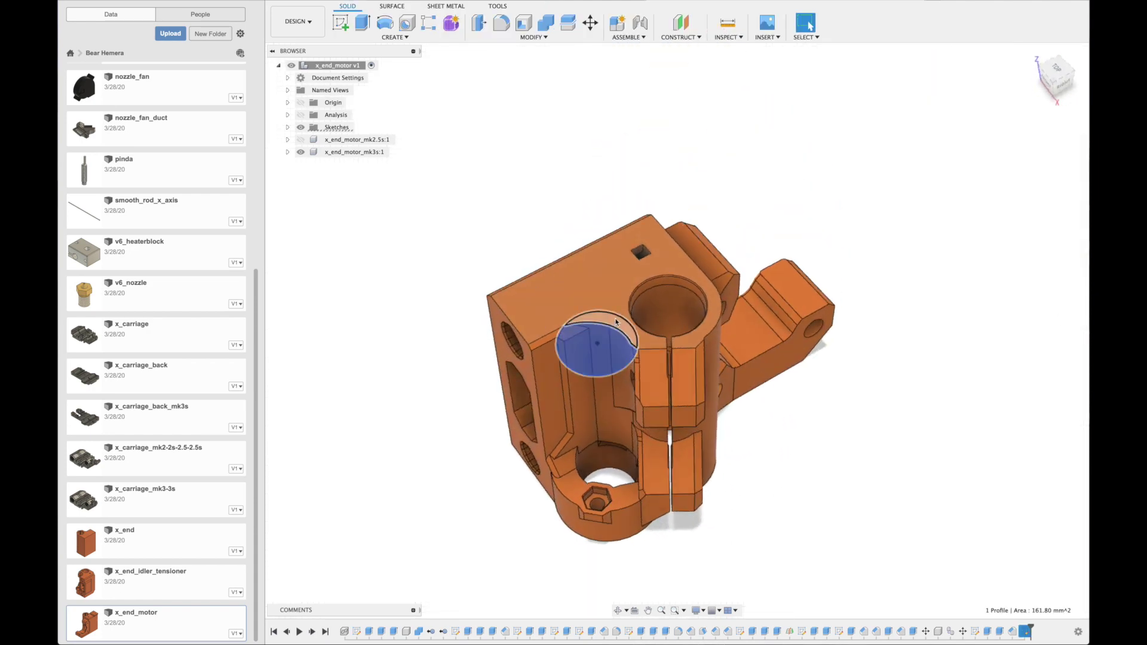
pyautogui.press('e')
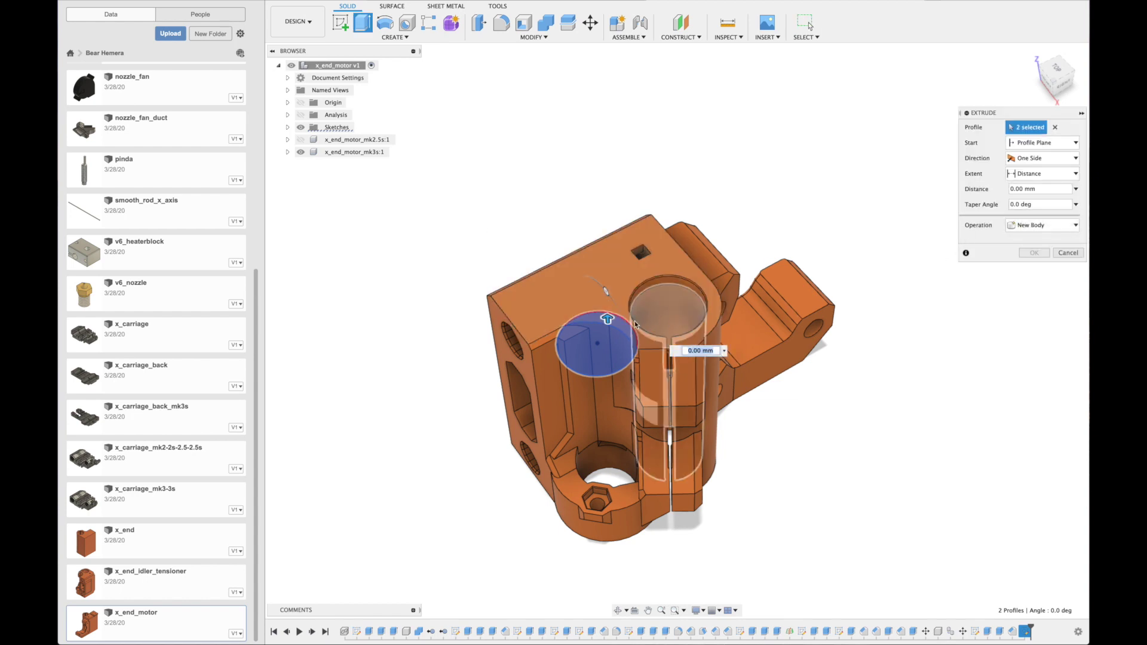
pyautogui.moveTo(607, 319); pyautogui.dragTo(607, 375)
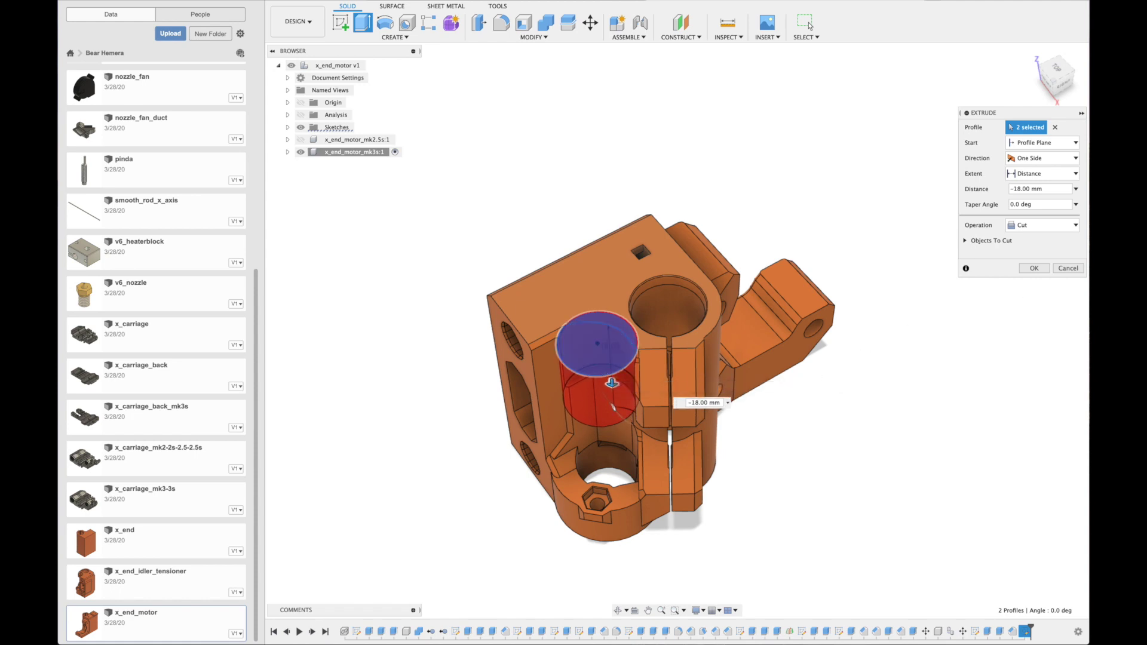
pyautogui.click(1034, 269)
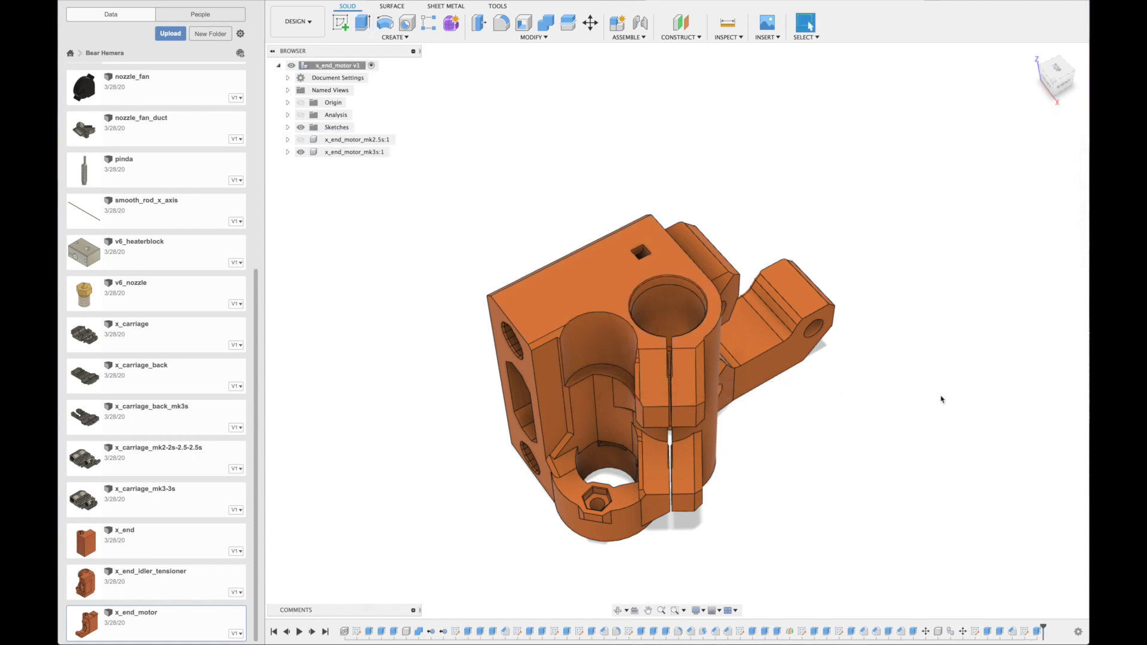
# Chamfer the curved lower edge of the 16 mm clearance cut with an equal distance of 0.5 mm.
pyautogui.click(533, 37)
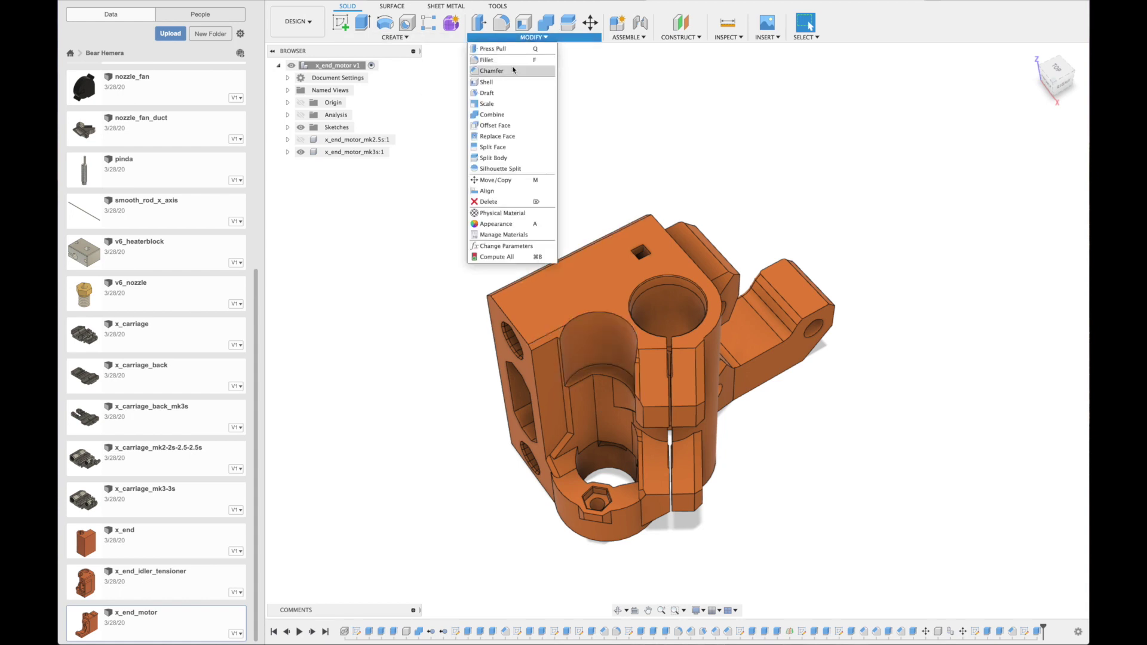
pyautogui.click(525, 71)
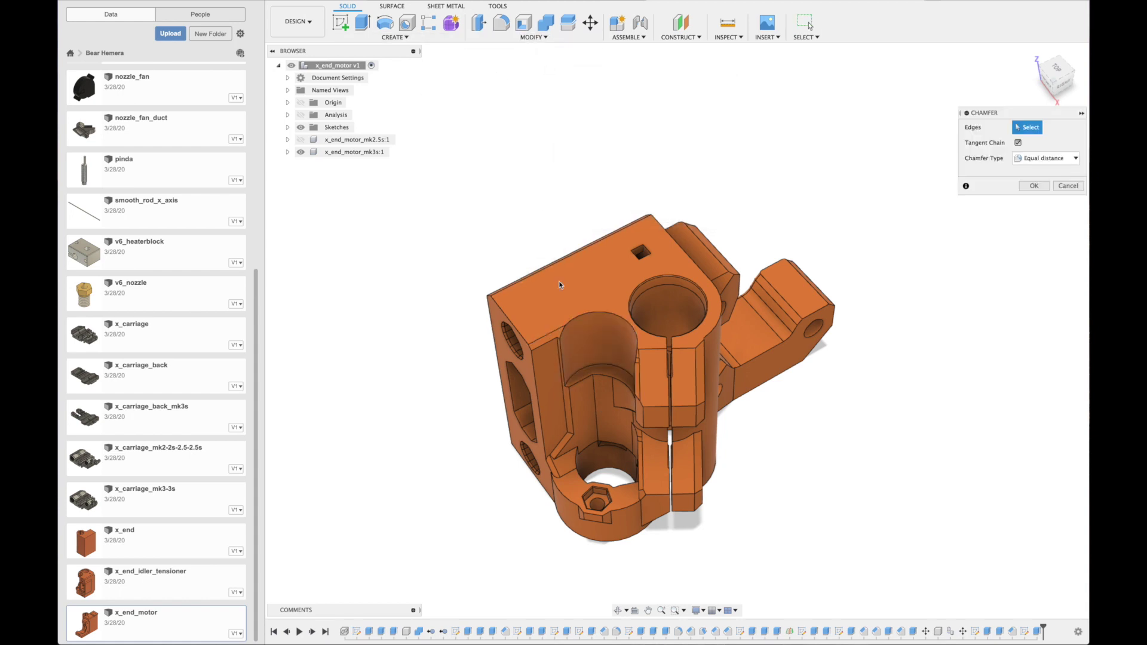
pyautogui.click(603, 367)
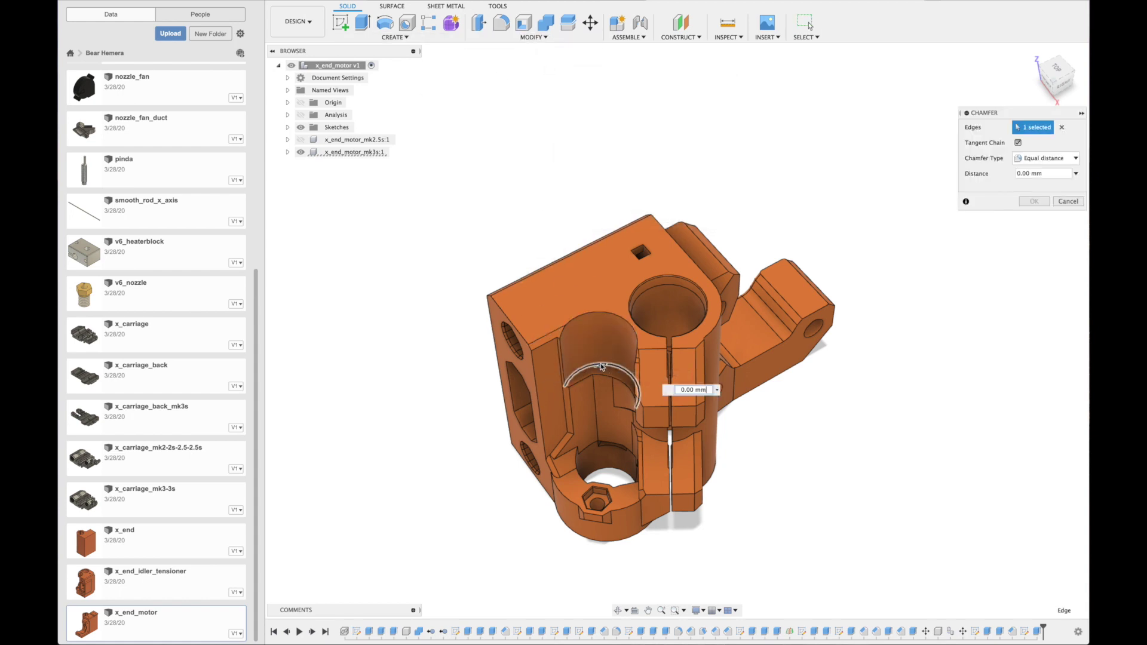
pyautogui.click(1026, 173)
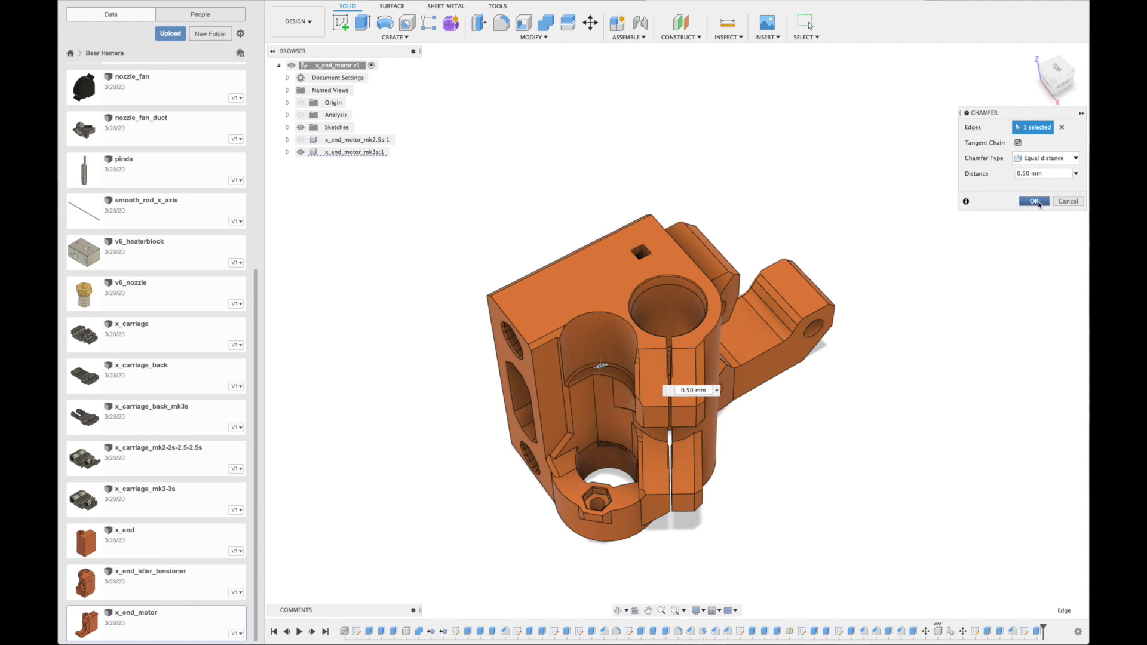
pyautogui.click(1036, 202)
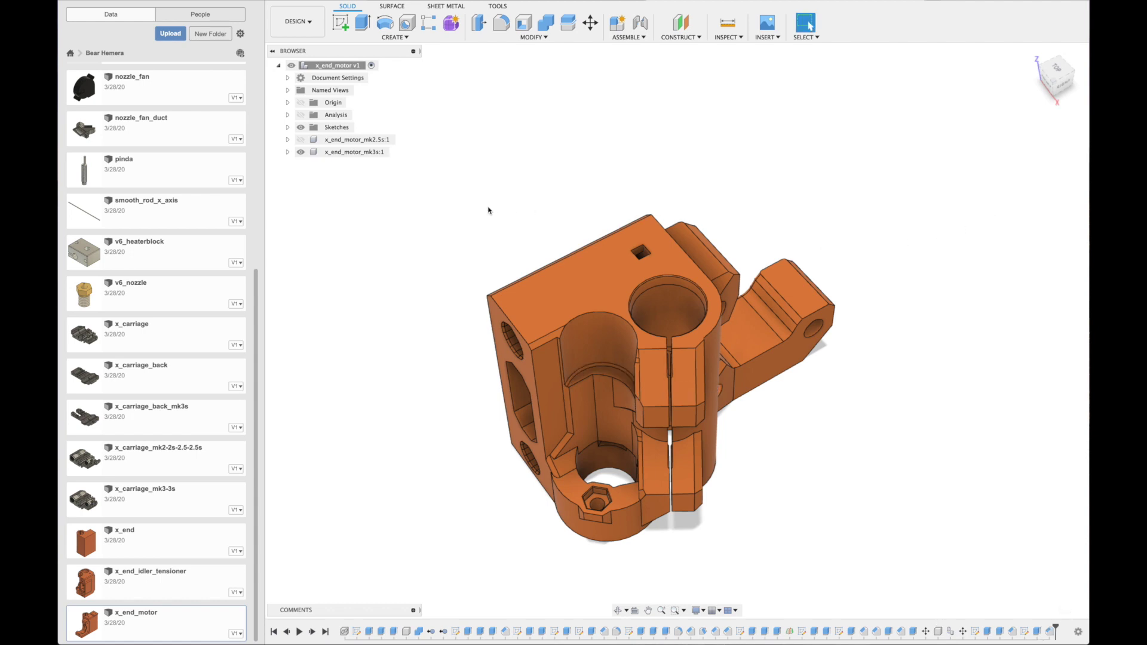
# Measure the distance between the inner and outer edges of the hexagonal nut pocket that opens into the clearance cut.
pyautogui.keyDown('shift'); pyautogui.moveTo(493, 228); pyautogui.dragTo(777, 315, button='middle'); pyautogui.keyUp('shift')
pyautogui.scroll(3, 784, 321)
pyautogui.scroll(5, 784, 321)
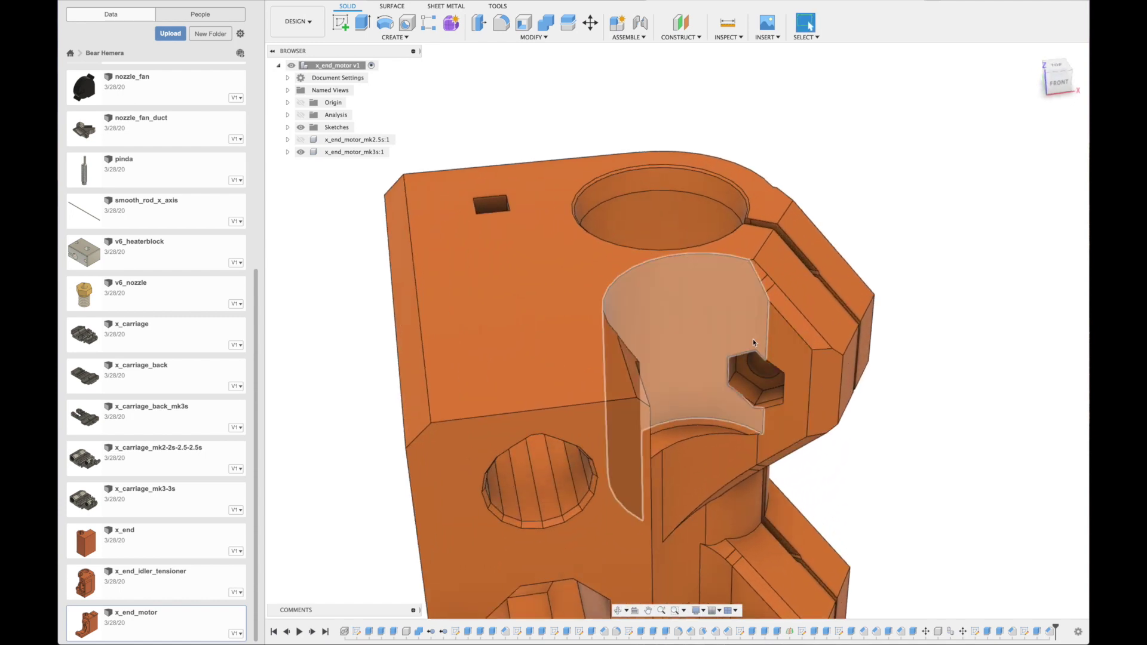
pyautogui.keyDown('shift'); pyautogui.moveTo(747, 335); pyautogui.dragTo(711, 312, button='middle'); pyautogui.keyUp('shift')
pyautogui.scroll(4, 711, 312)
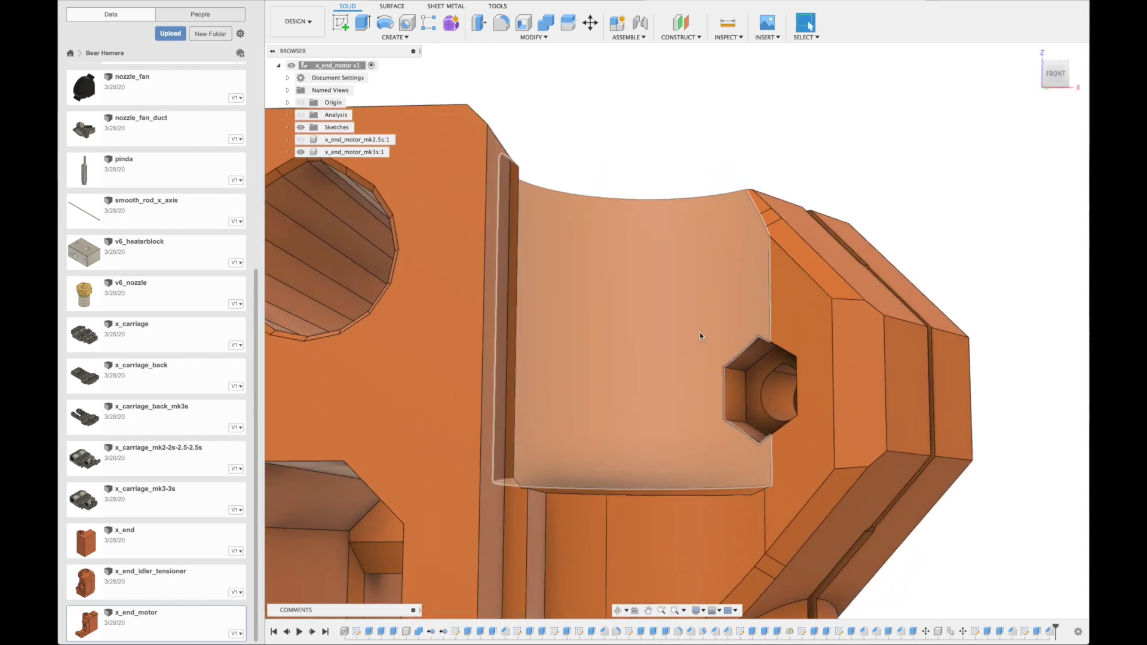
pyautogui.click(727, 23)
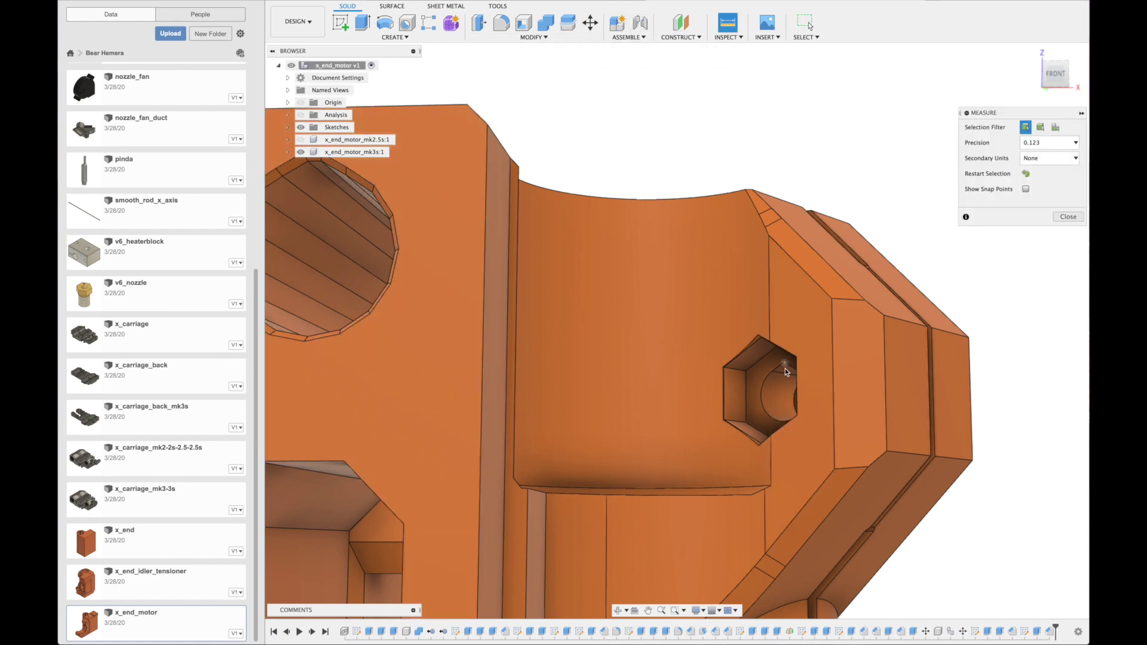
pyautogui.click(746, 396)
pyautogui.click(724, 398)
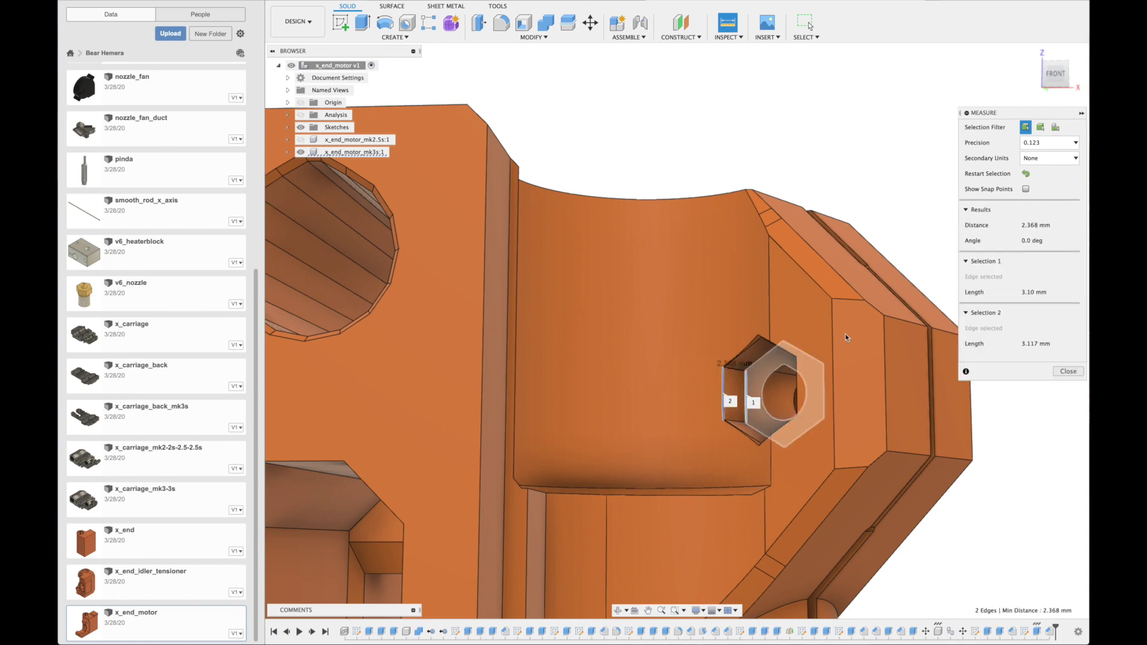
pyautogui.click(1066, 373)
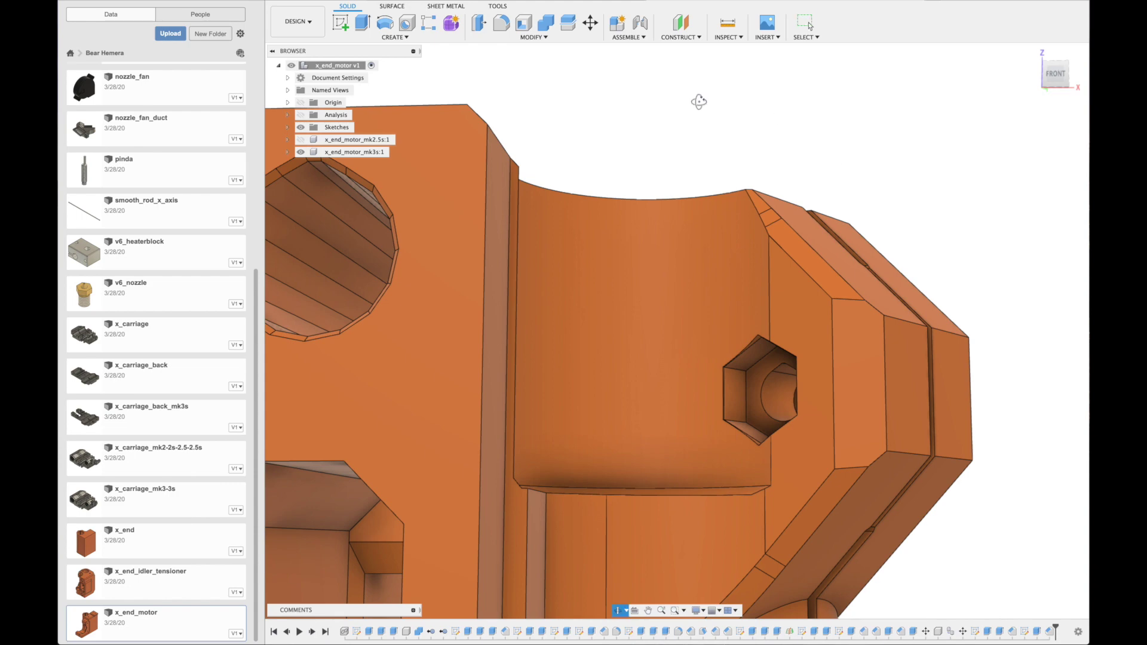
# Save the single body of the x_end_motor_mk3s component as an STL.
pyautogui.keyDown('shift'); pyautogui.moveTo(698, 102); pyautogui.dragTo(775, 238, button='middle'); pyautogui.keyUp('shift')
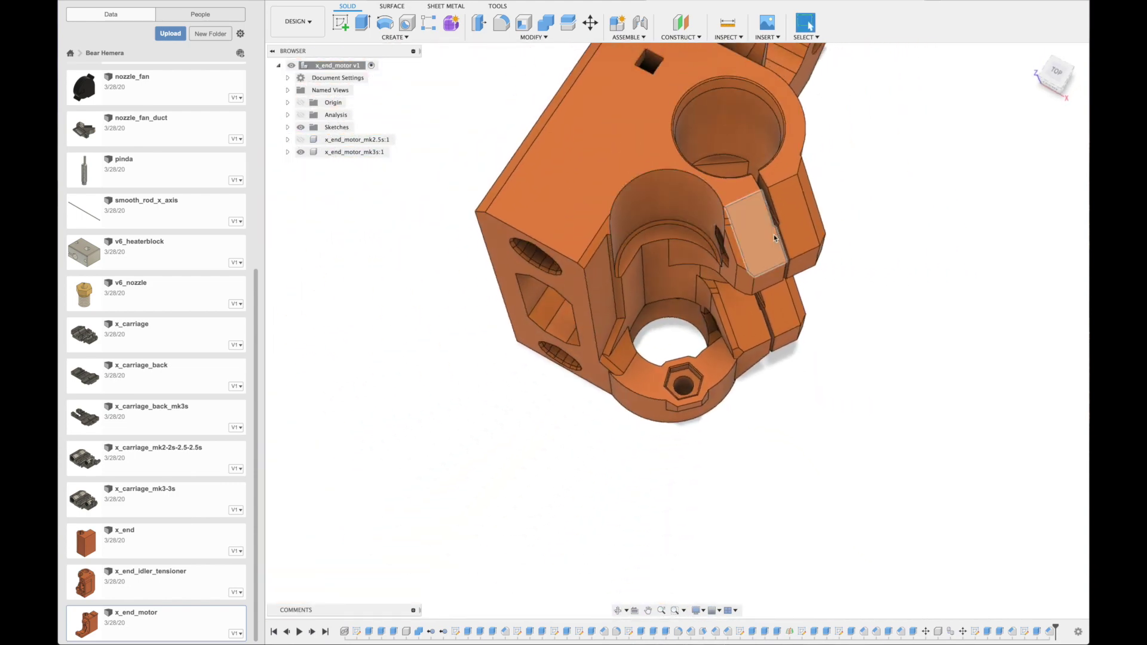
pyautogui.scroll(-5, 897, 289)
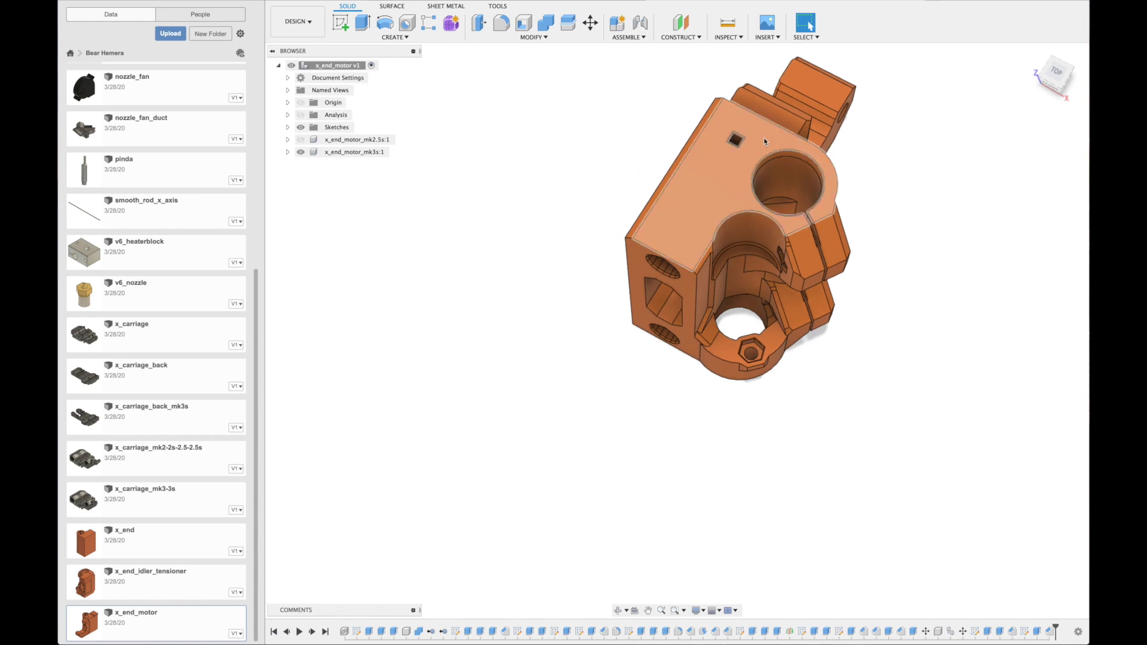
pyautogui.keyDown('shift'); pyautogui.moveTo(886, 161); pyautogui.dragTo(872, 120, button='middle'); pyautogui.keyUp('shift')
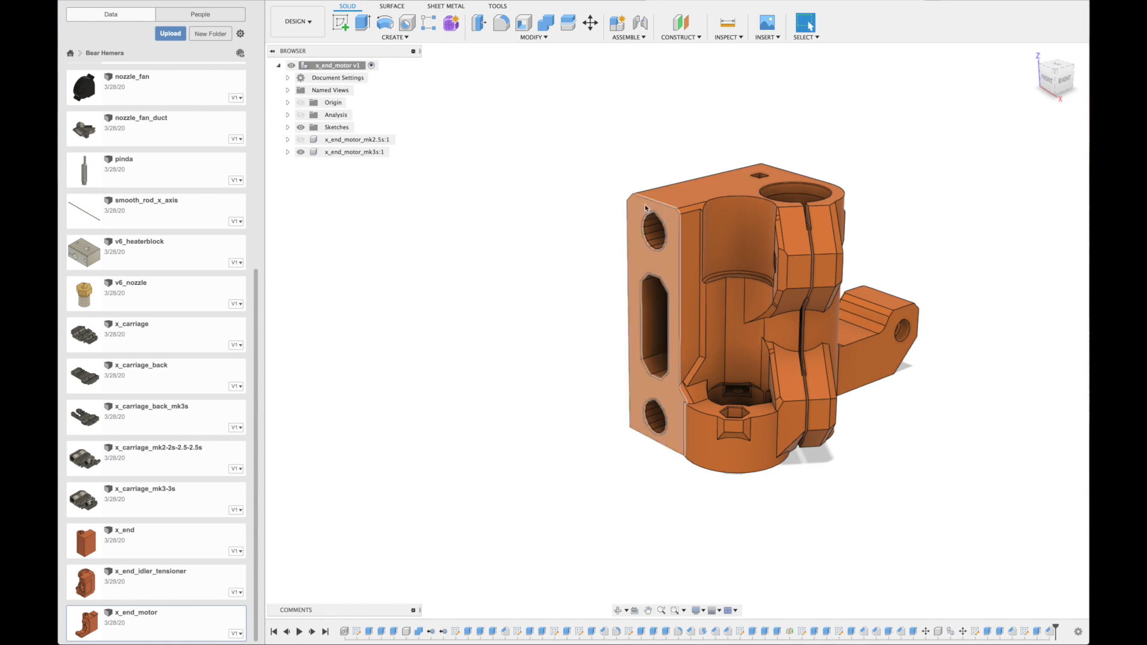
pyautogui.moveTo(710, 184); pyautogui.dragTo(581, 228, button='middle')
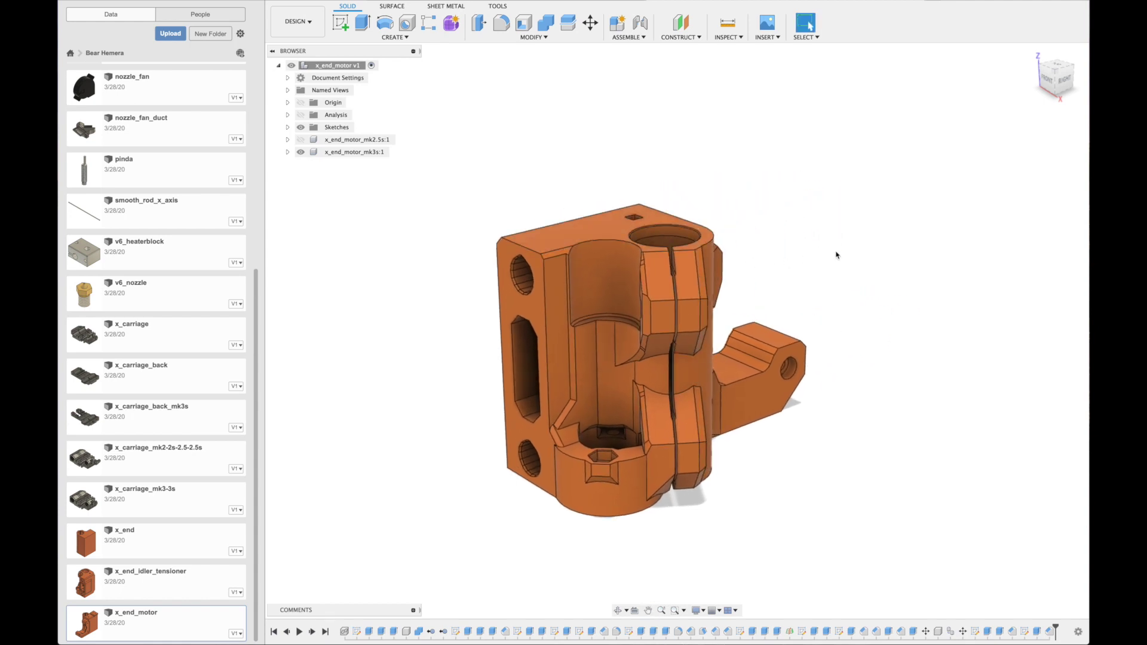
pyautogui.click(288, 152)
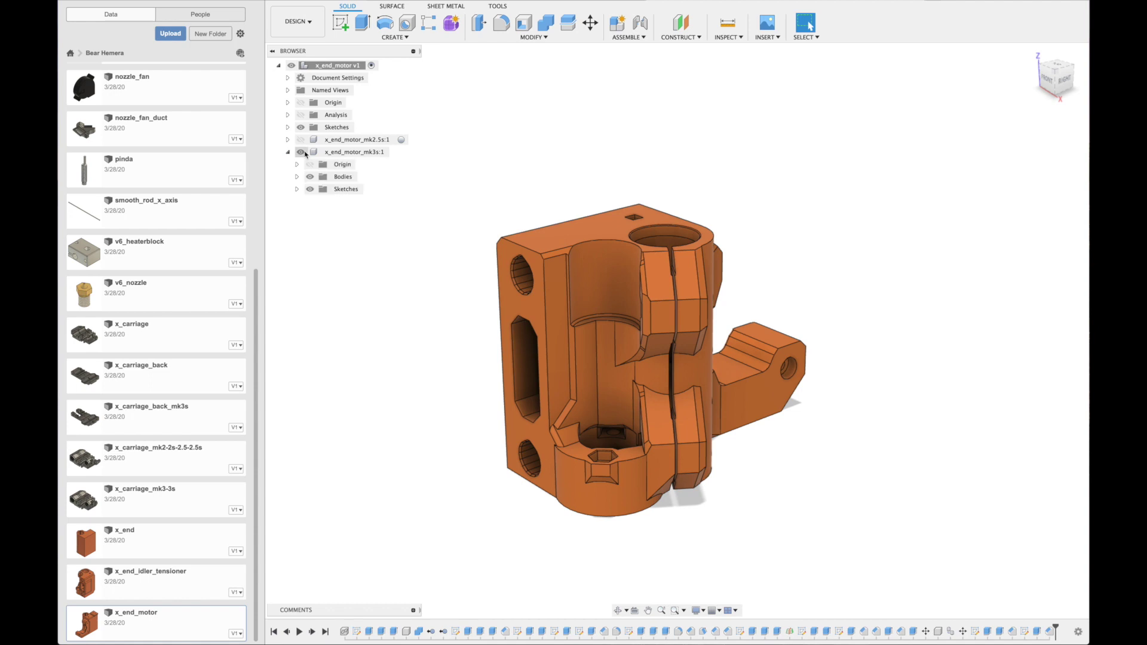
pyautogui.click(296, 177)
pyautogui.rightClick(346, 190)
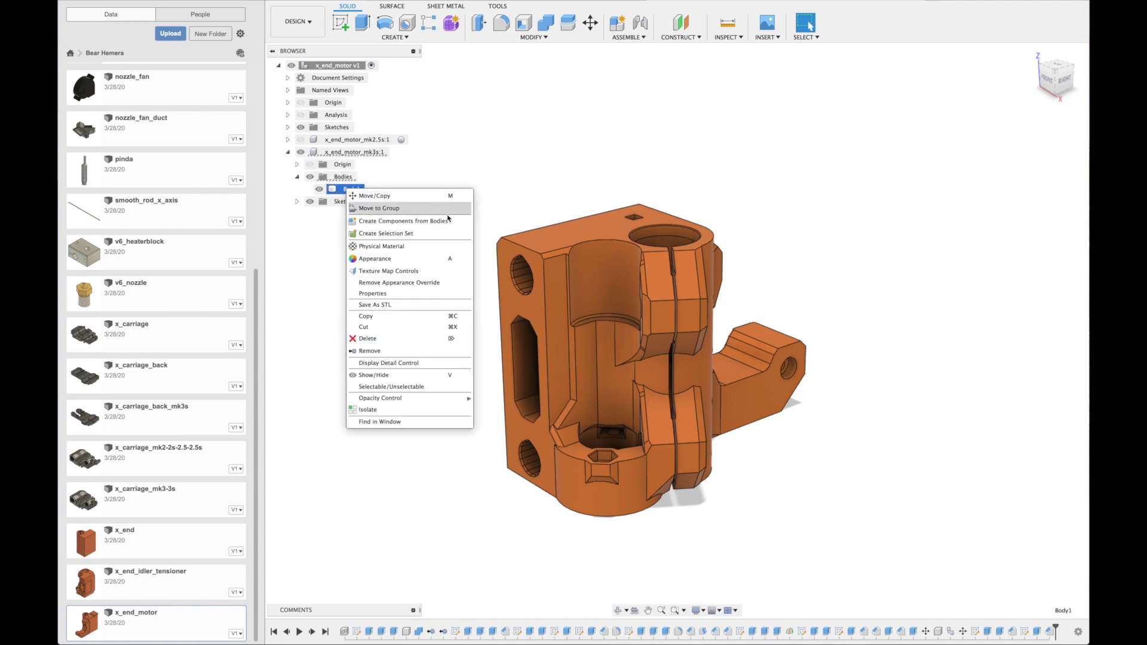
pyautogui.click(405, 306)
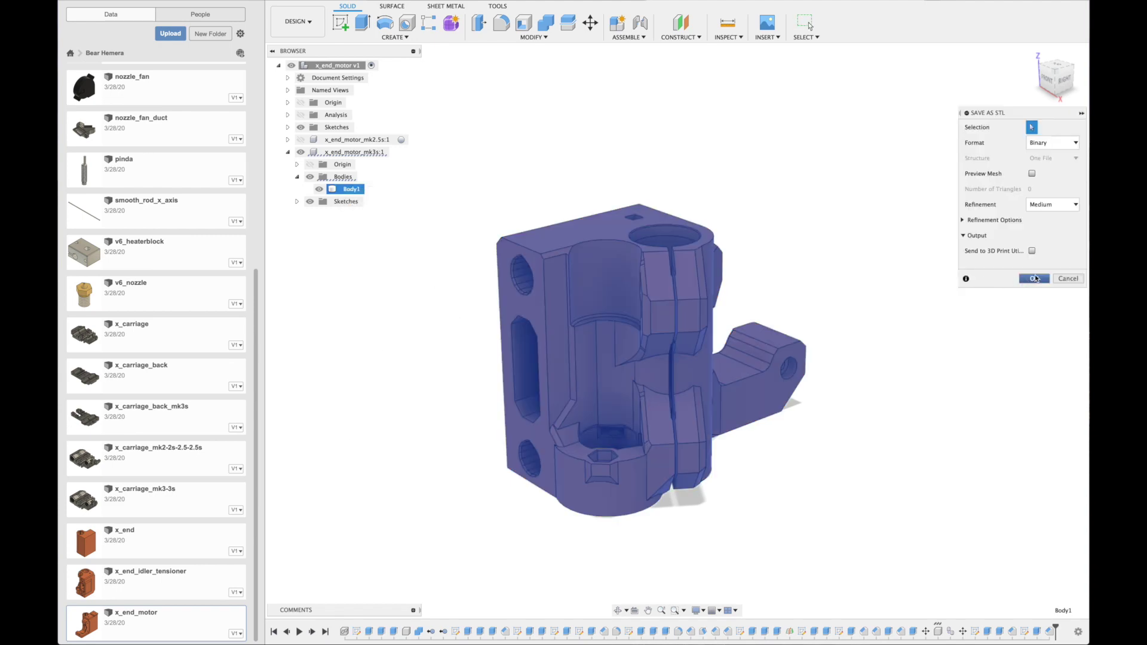